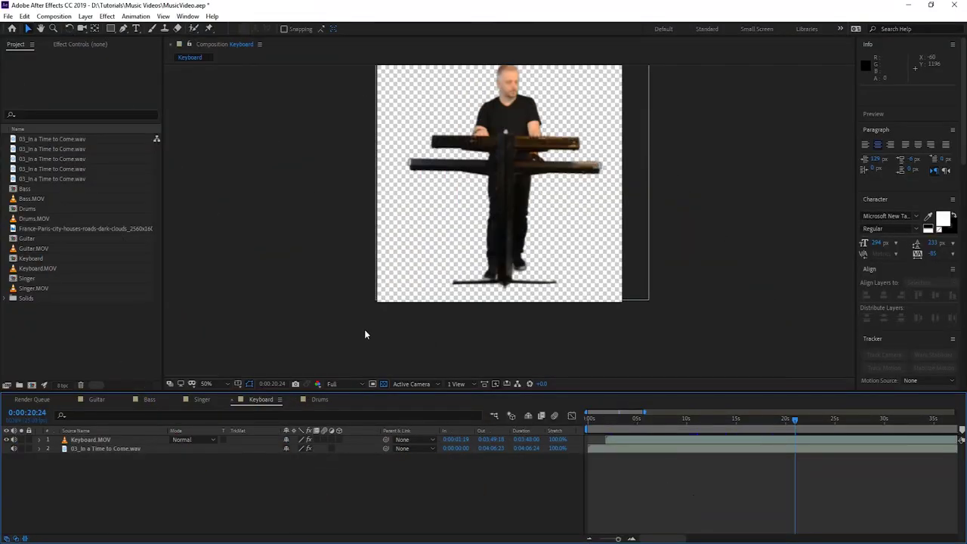
- Review the Keyboard, Guitar, Bass, Singer and Drums comps, ending back on Guitar
key(comma)
key(comma)
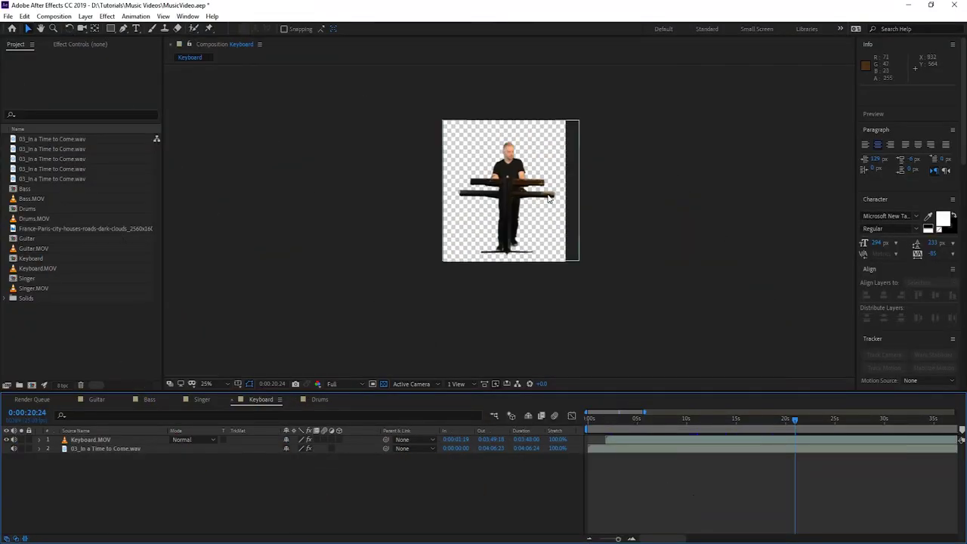
drag(602, 240, 578, 268)
key(v)
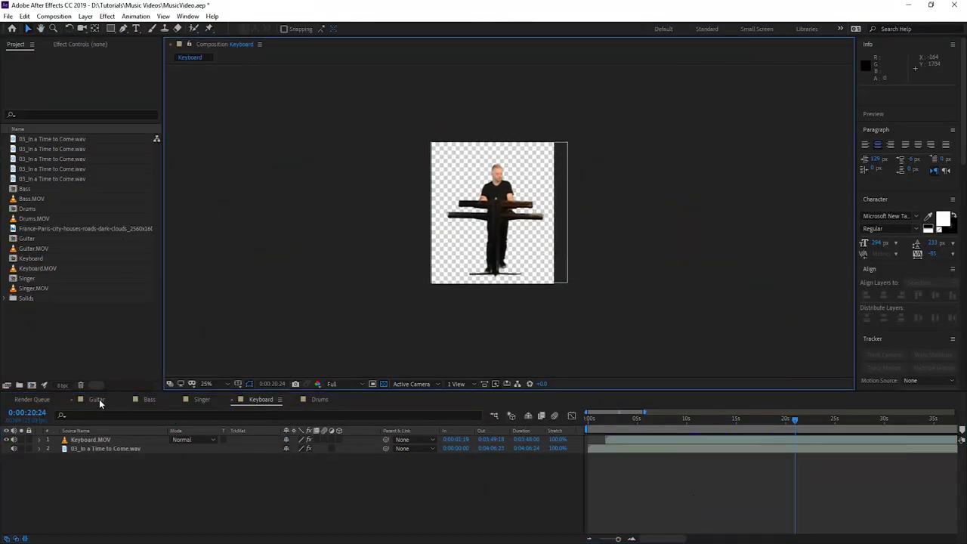
click(96, 399)
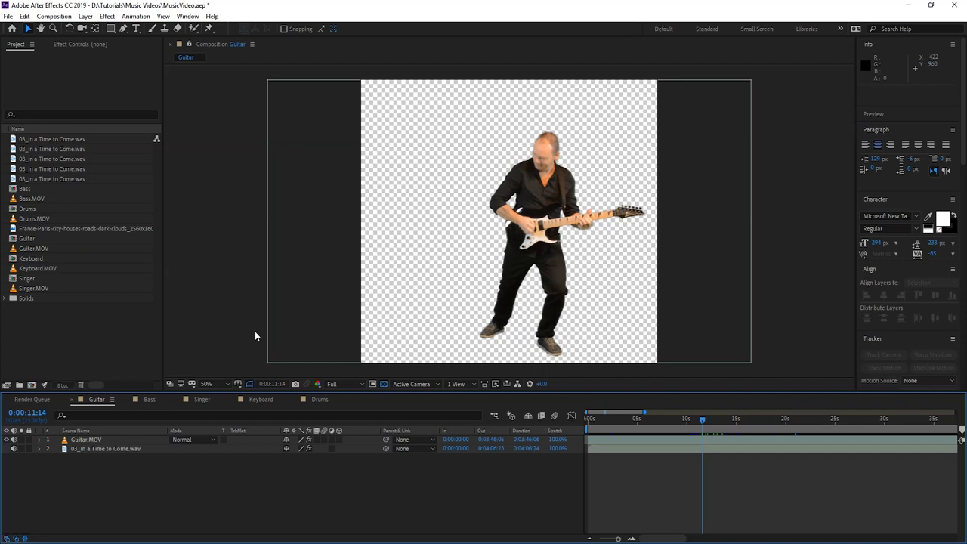
click(149, 399)
click(201, 399)
click(257, 399)
click(319, 399)
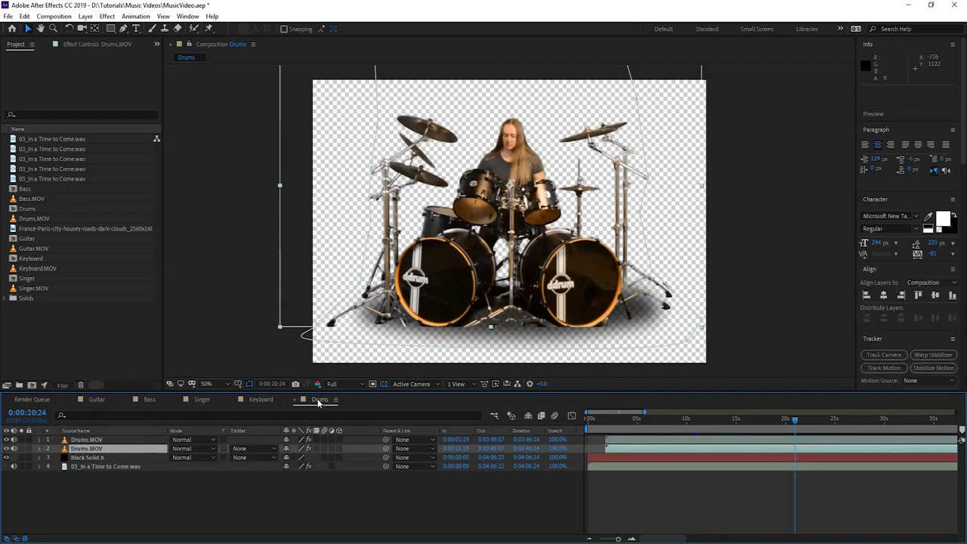
click(104, 401)
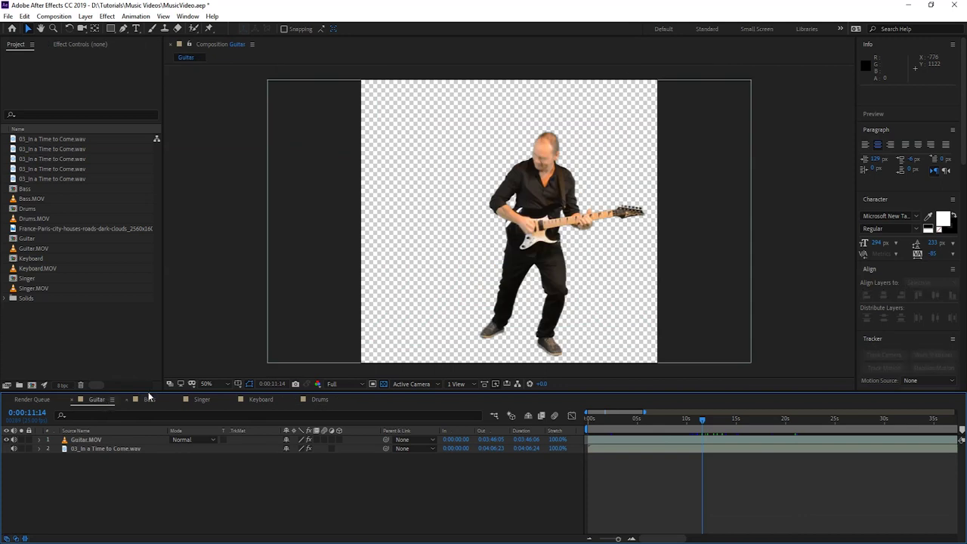
- Create a new 1920×1080 composition named Band from the Project panel
right_click(38, 356)
click(72, 359)
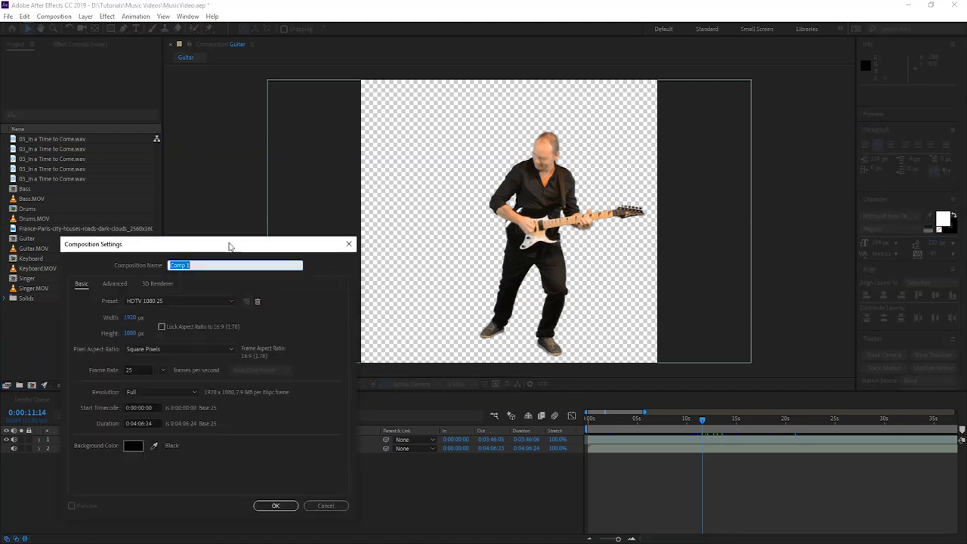
text(Band)
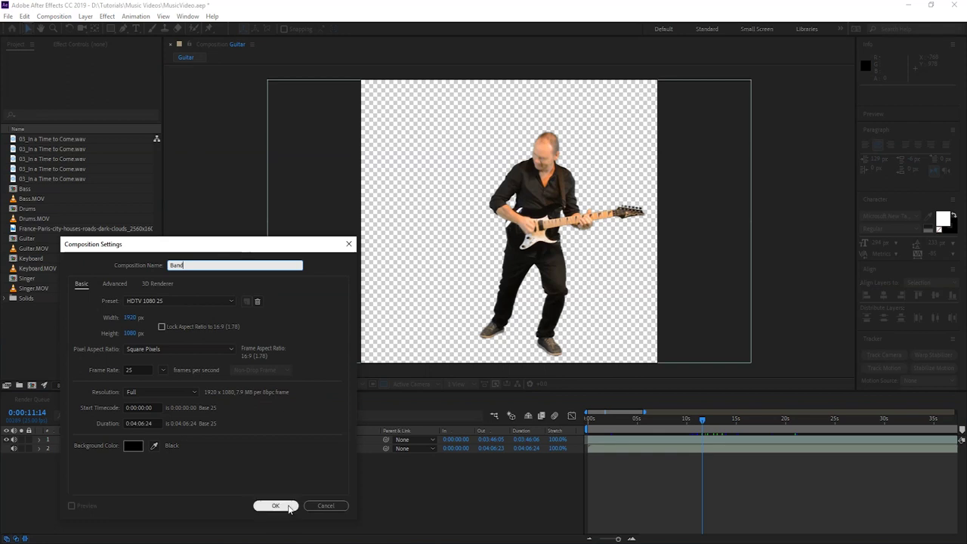
click(276, 505)
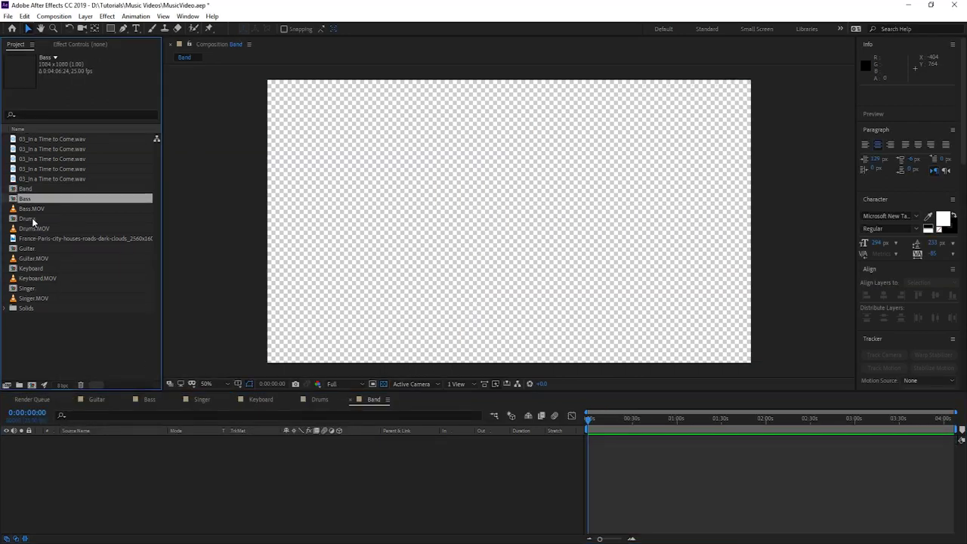
- Add the Bass, Drums, Guitar, Keyboard and Singer comps to the Band timeline as layers
ctrl+click(33, 219)
ctrl+click(35, 247)
ctrl+click(36, 268)
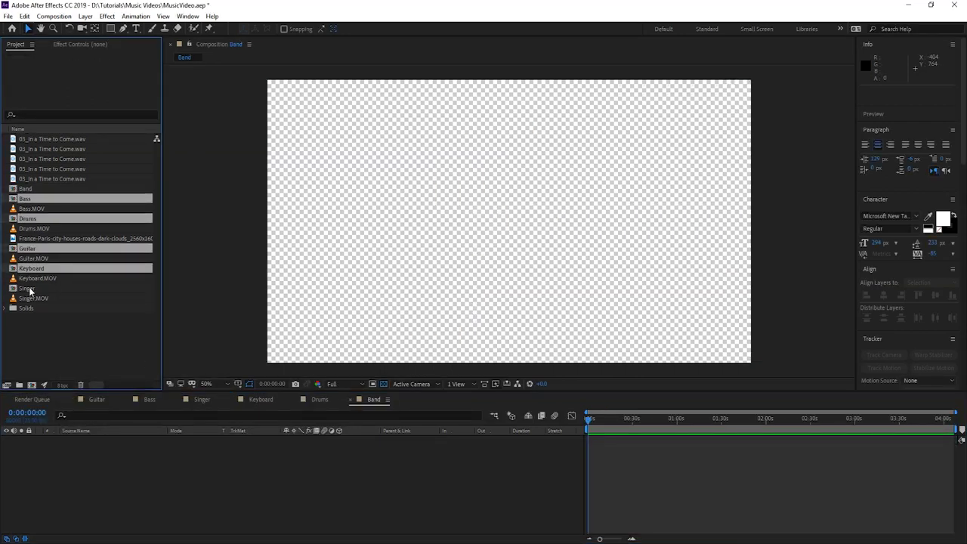
ctrl+click(28, 289)
drag(31, 223, 166, 457)
- Jump to 0:00:17:17, set preview resolution to Quarter, and deselect all layers
click(614, 419)
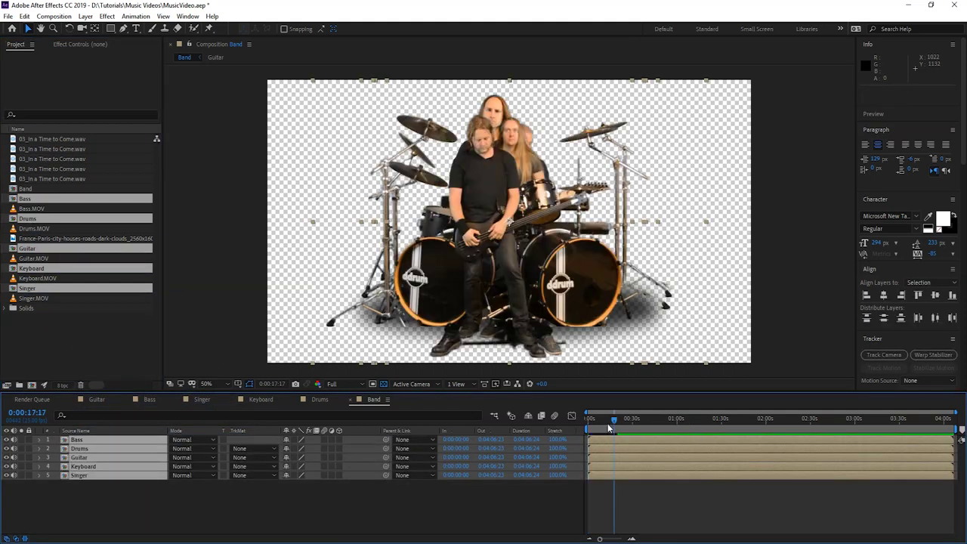
click(361, 383)
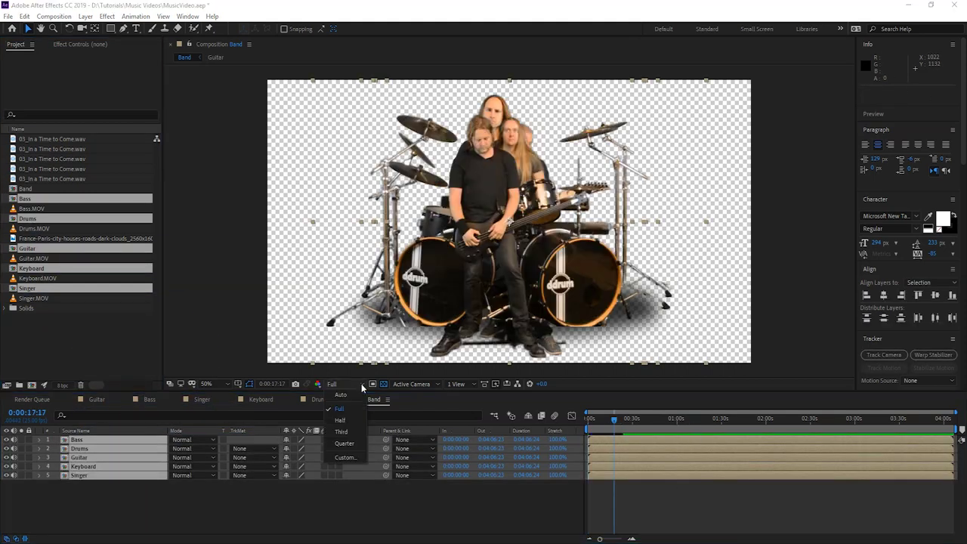
click(349, 442)
click(302, 498)
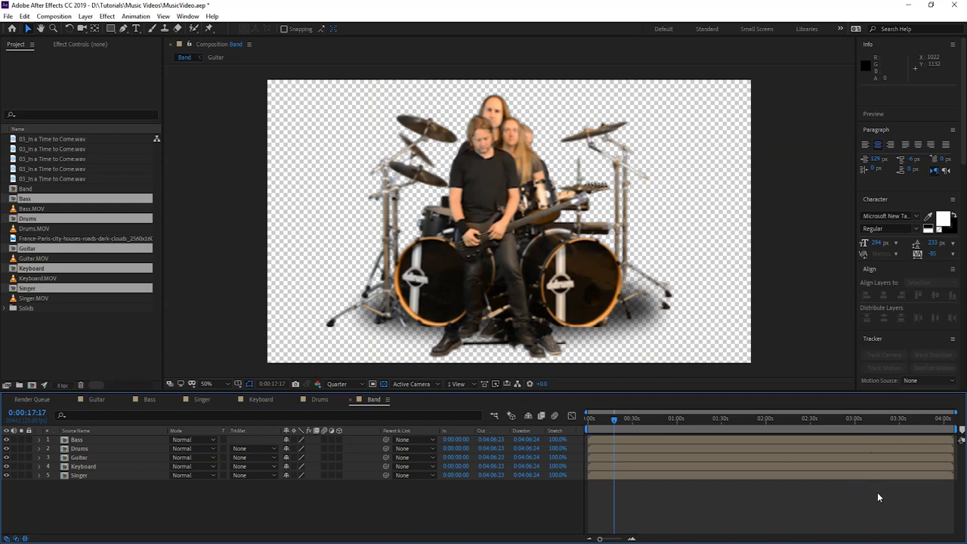
- Add the 03_In a Time to Come.wav track, then scale Bass to about 41% at frame left
drag(58, 142, 195, 522)
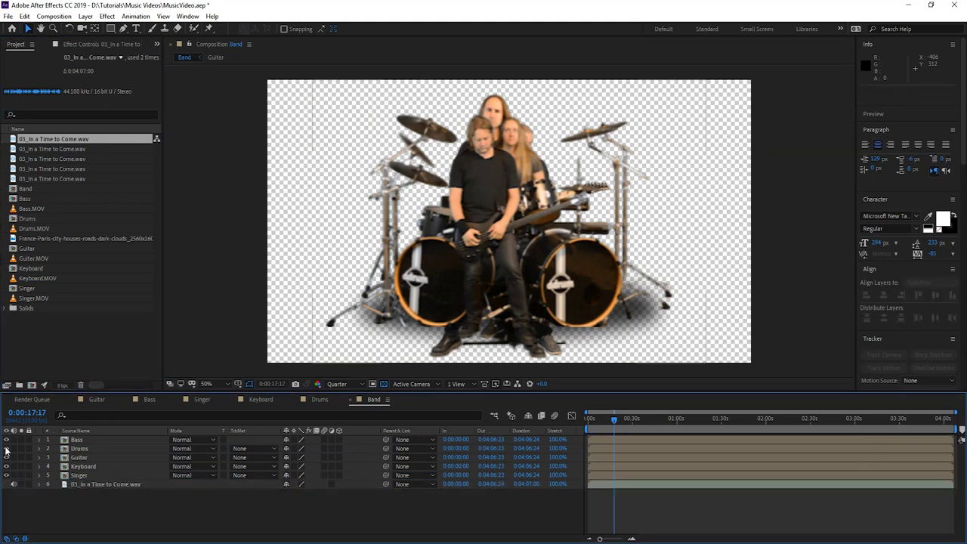
drag(6, 449, 7, 476)
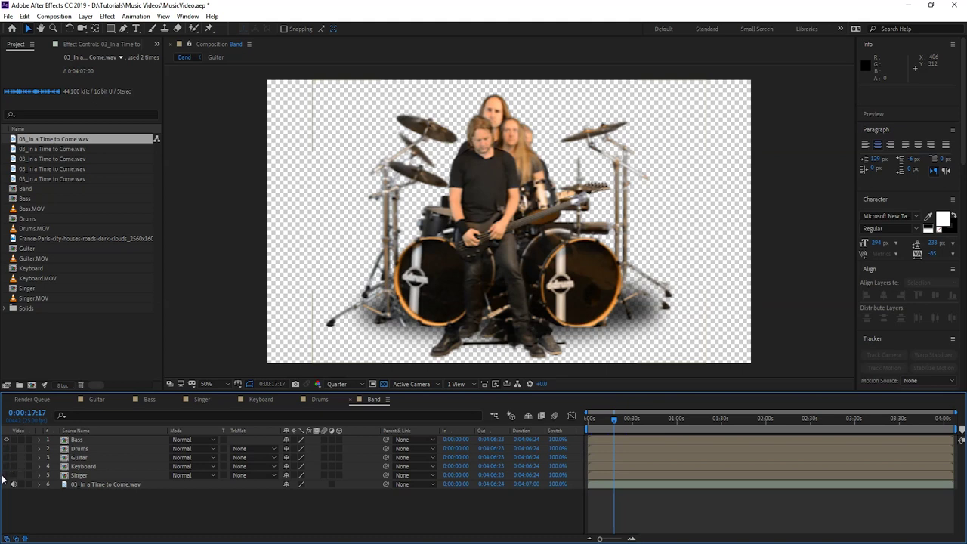
click(77, 441)
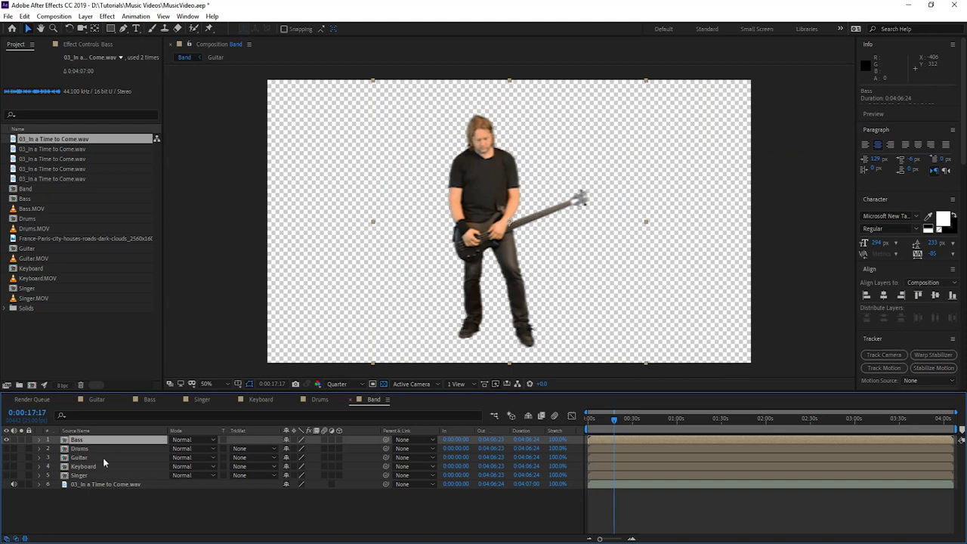
key(s)
drag(313, 448, 285, 449)
drag(502, 204, 326, 195)
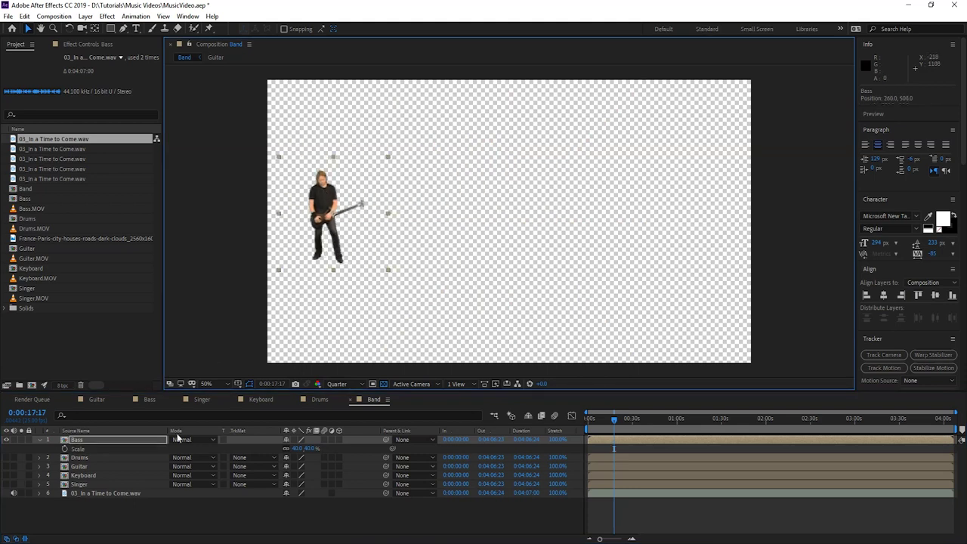
- Show Drums, scale it to 40%, and place the drummer beside the bass player
click(6, 457)
click(83, 458)
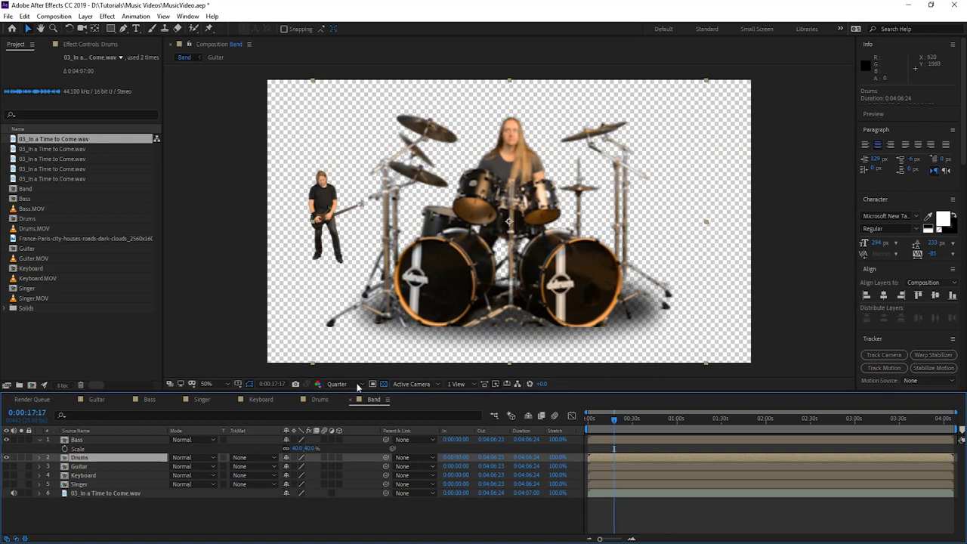
key(s)
click(306, 466)
text(40)
key(Return)
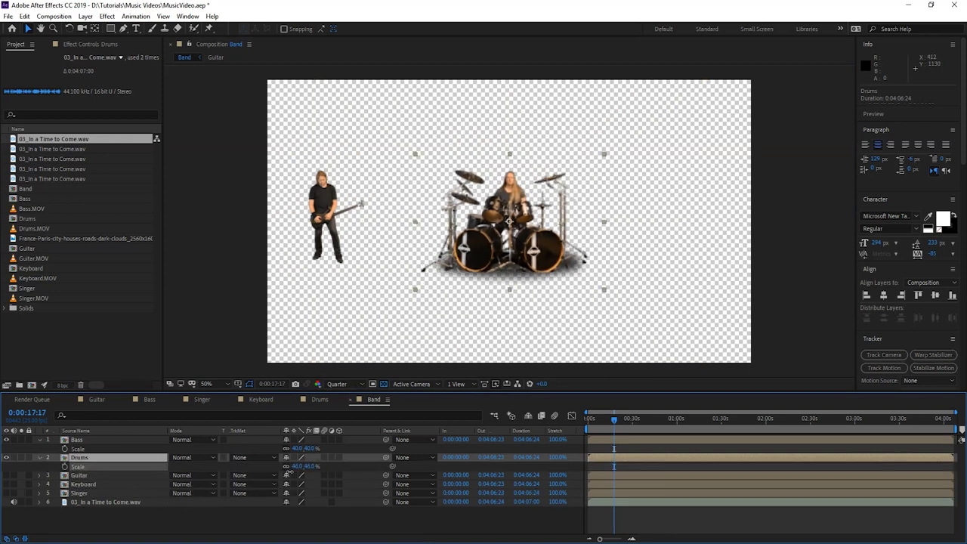
drag(510, 222, 431, 221)
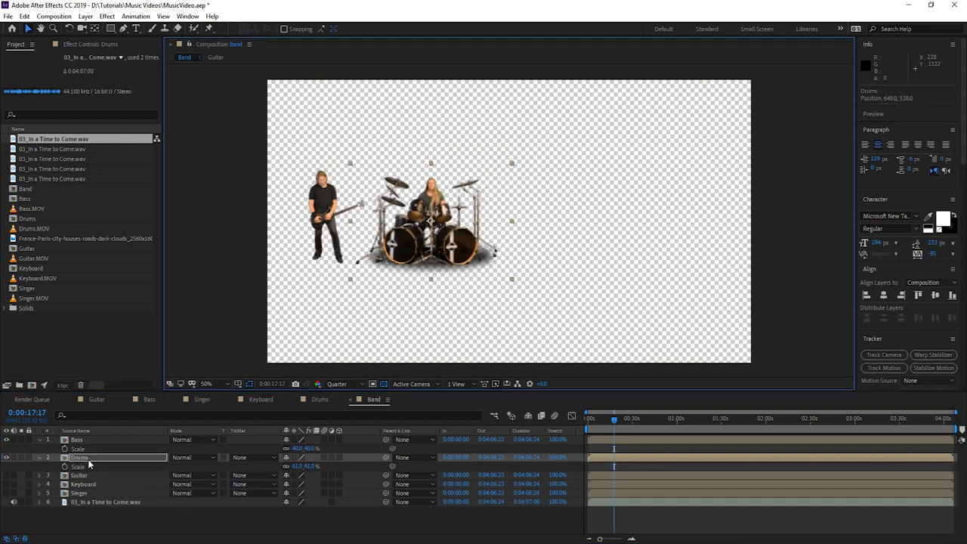
- Show and shrink the Guitar layer to about 39% and the Keyboard layer
click(7, 476)
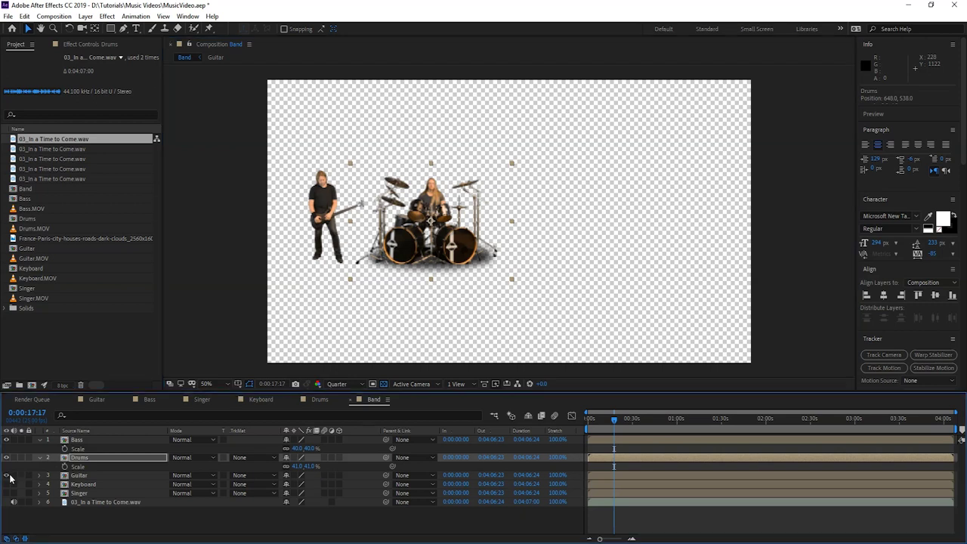
click(79, 475)
key(s)
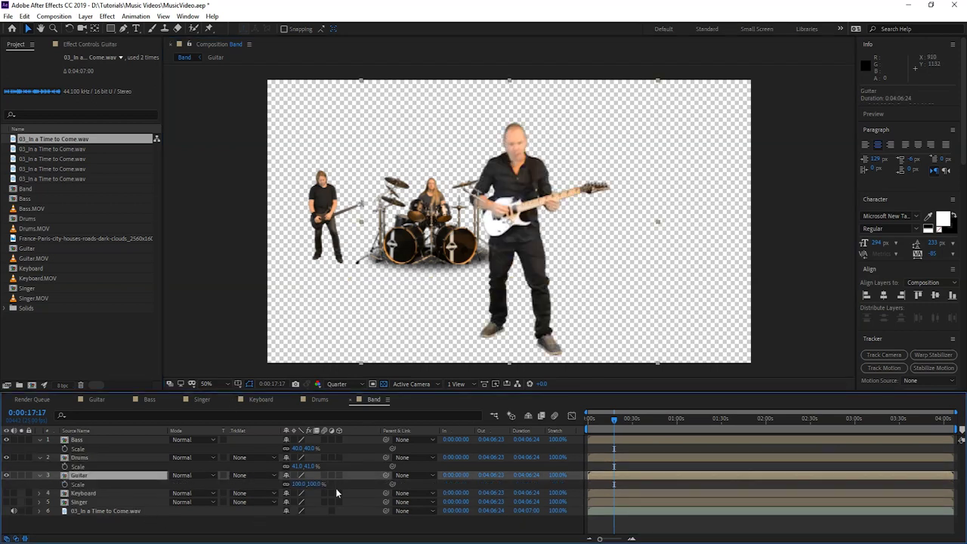
drag(318, 484, 291, 487)
click(83, 493)
click(6, 493)
key(s)
mouse_move(312, 502)
mouse_down()
mouse_move(299, 501)
mouse_move(314, 505)
mouse_up()
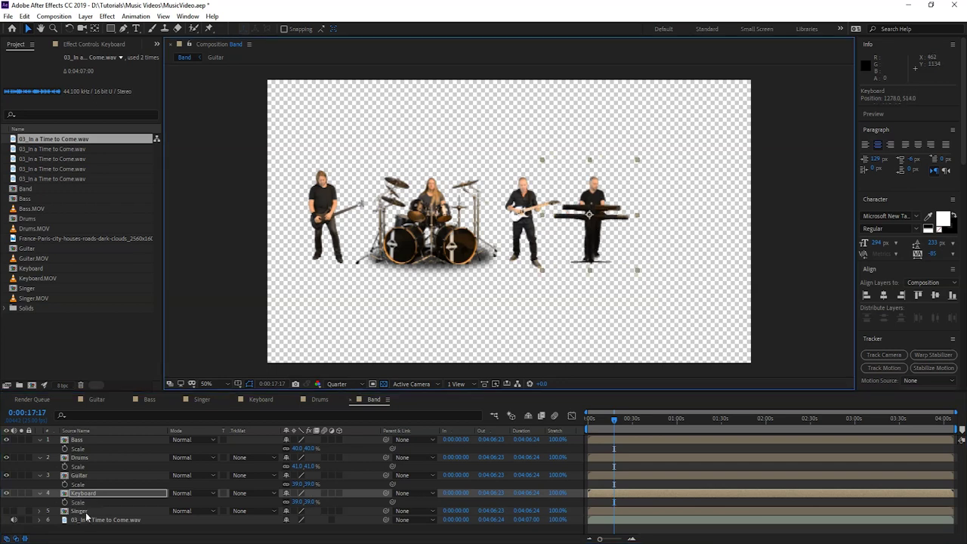
- Show Singer, scale it to 33%, nudge it down-right, and select all five layers
click(6, 510)
click(79, 510)
key(ctrl+v)
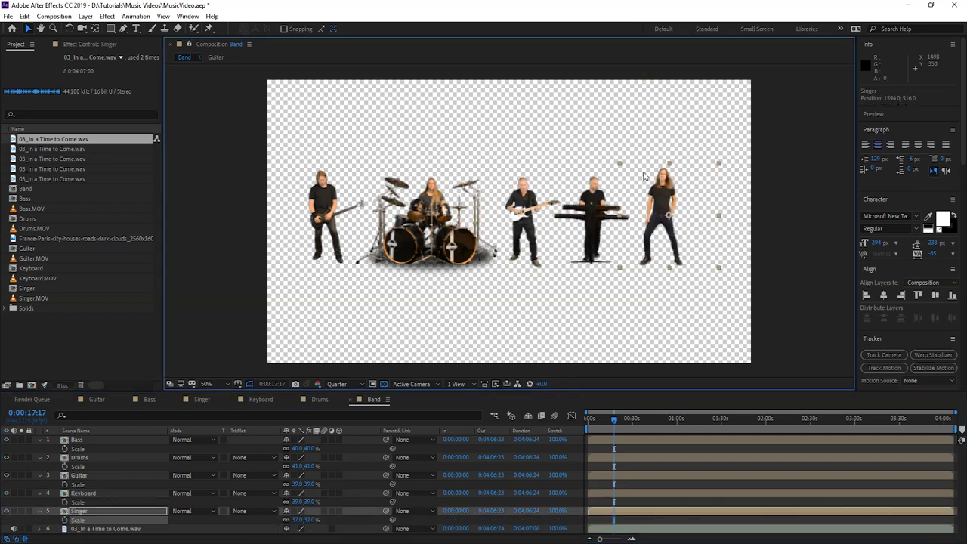
drag(304, 520, 308, 522)
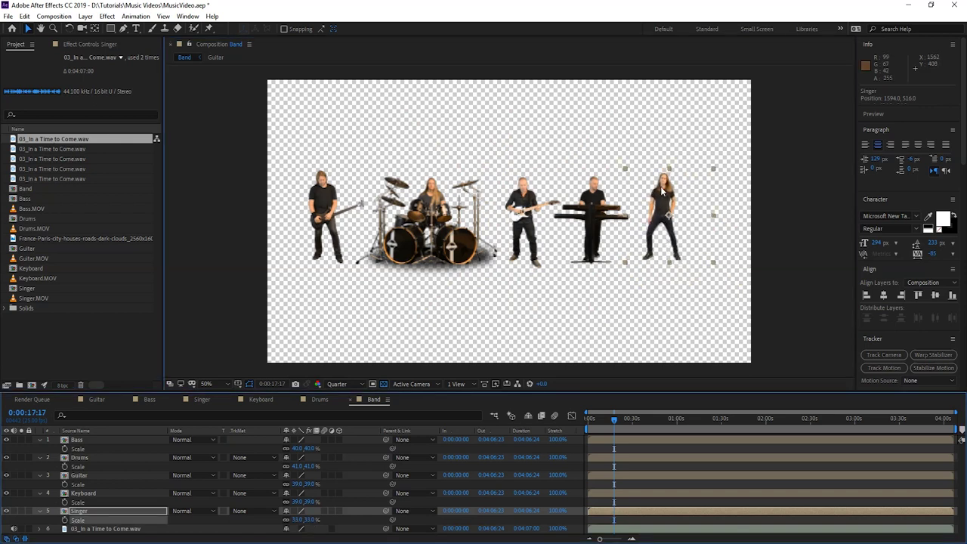
drag(661, 191, 662, 194)
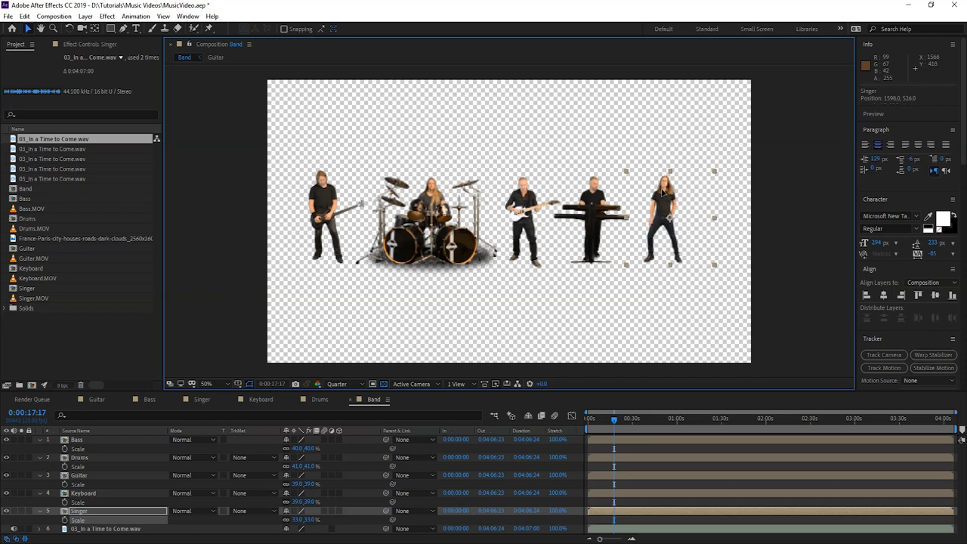
key(ctrl+a)
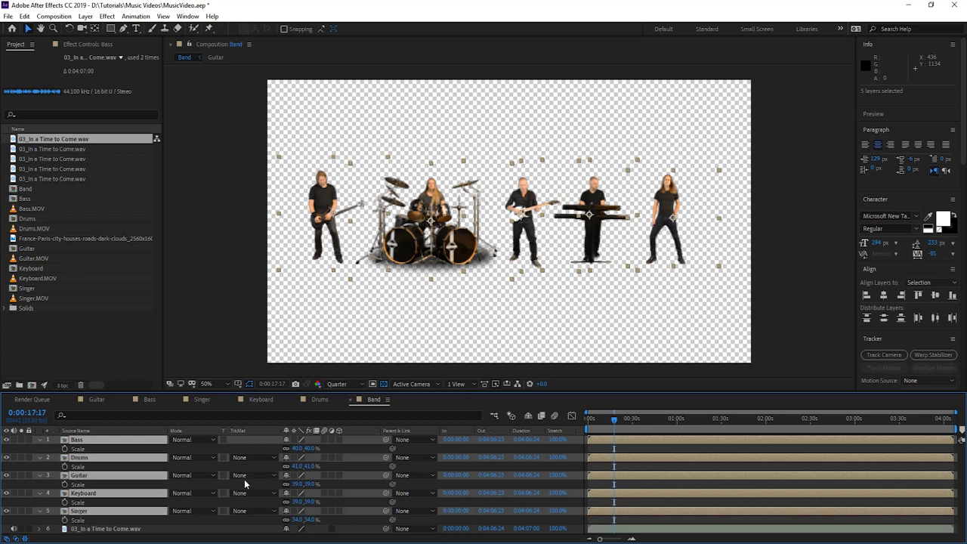
- Make the five band layers 3D and lower their anchor points
click(340, 439)
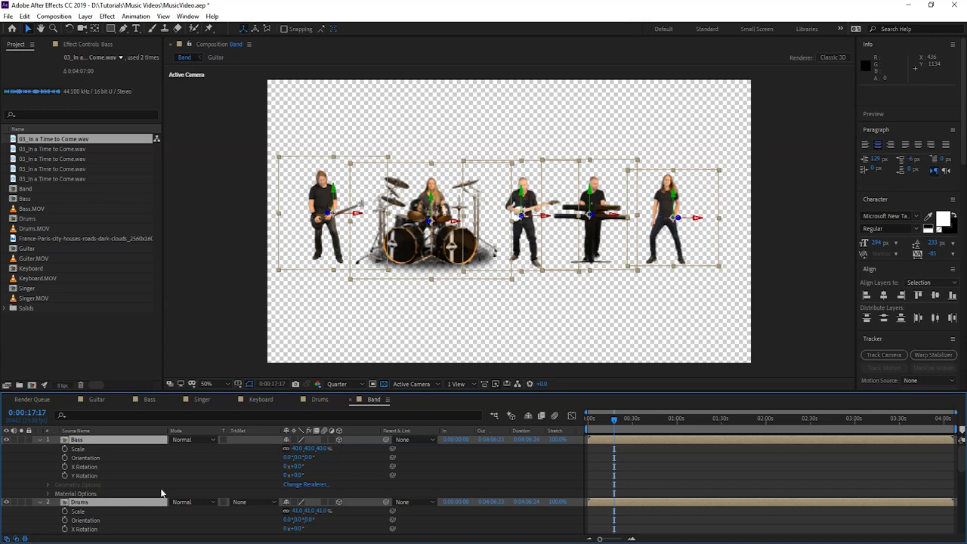
key(a)
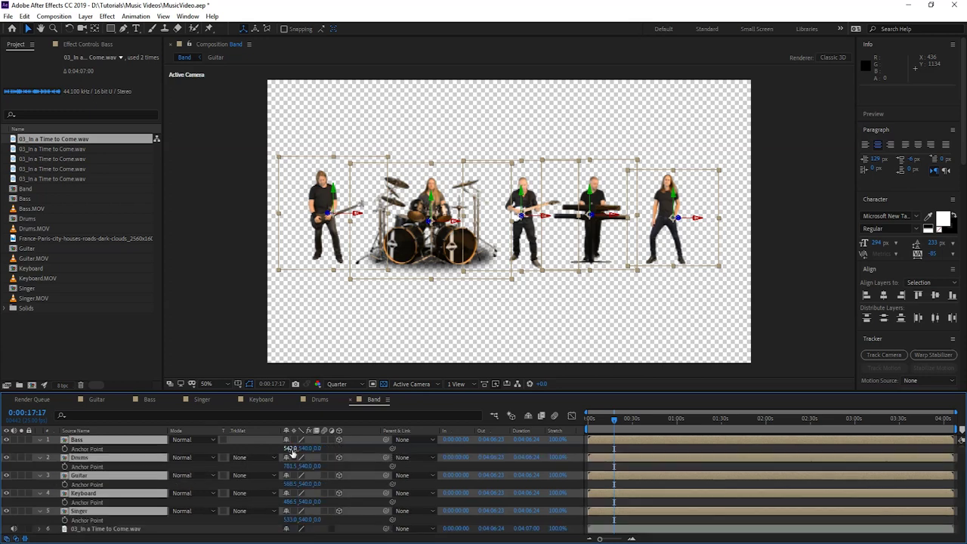
drag(312, 450, 242, 457)
click(82, 443)
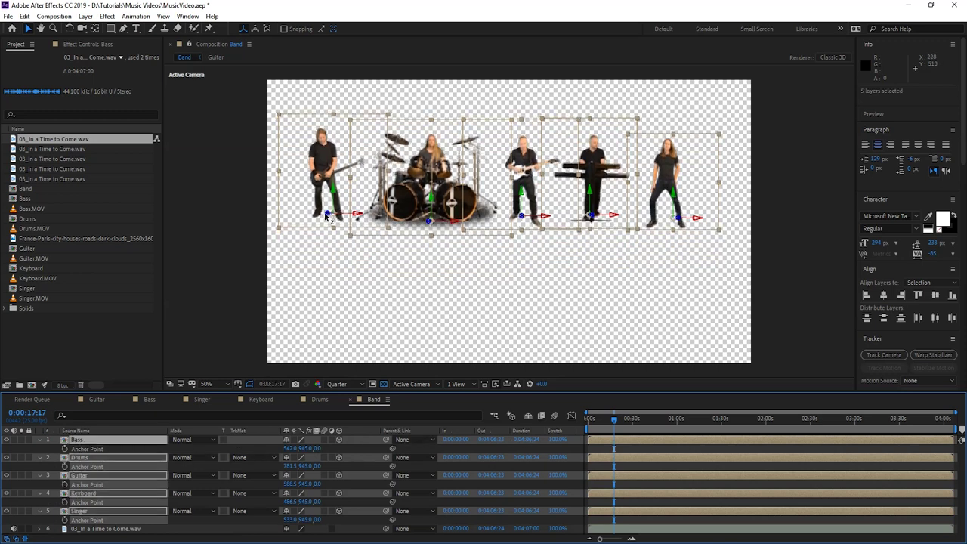
- At 100% zoom, set the Drums anchor point Y to 924, then return to 50%
key(period)
drag(336, 232, 528, 295)
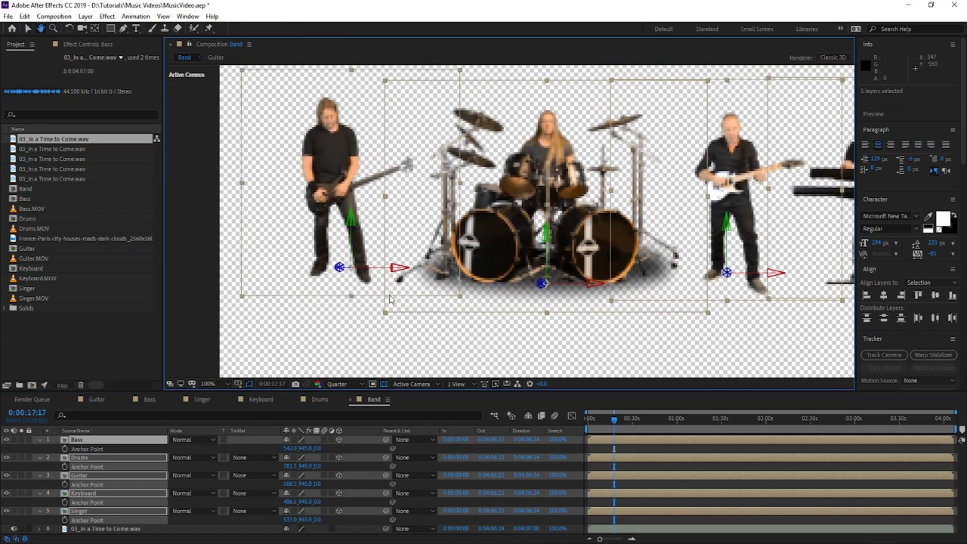
click(82, 458)
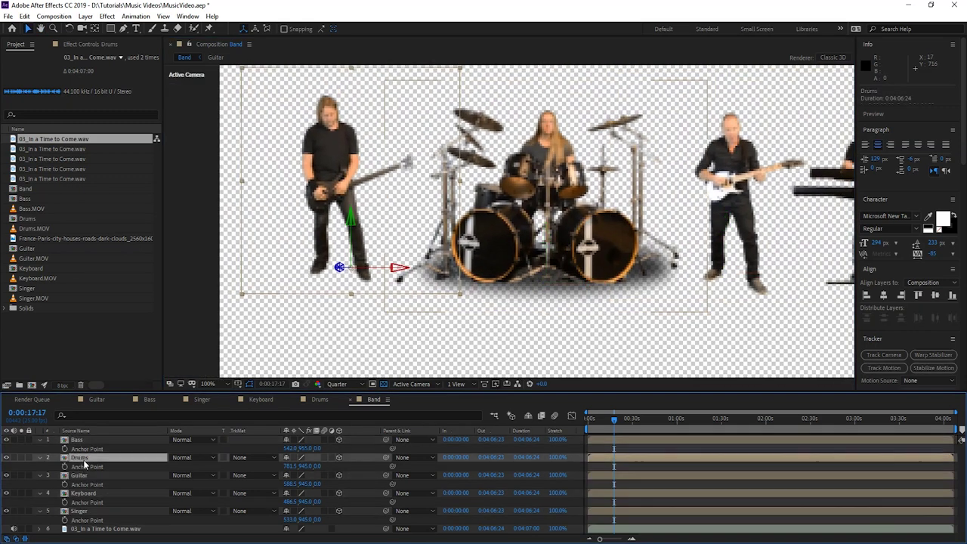
click(300, 466)
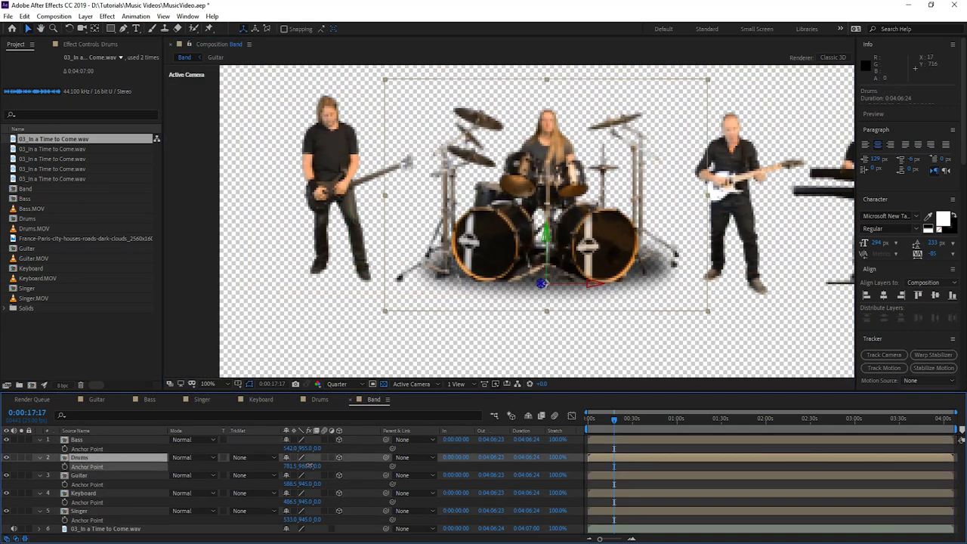
drag(300, 466, 286, 467)
click(81, 512)
key(comma)
key(comma)
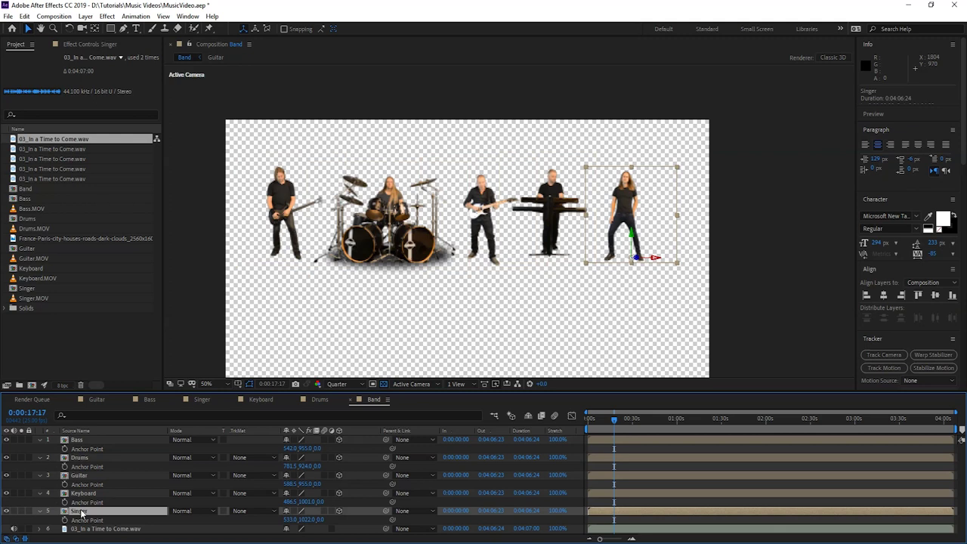
- Enter Position Y 508 for Bass, Drums, Guitar, Keyboard and Singer
shift+click(79, 441)
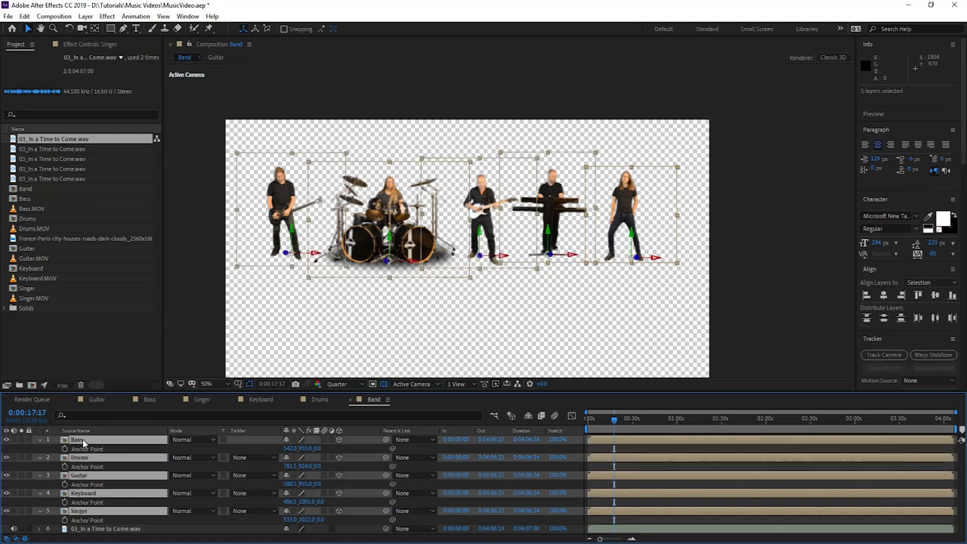
key(p)
click(40, 446)
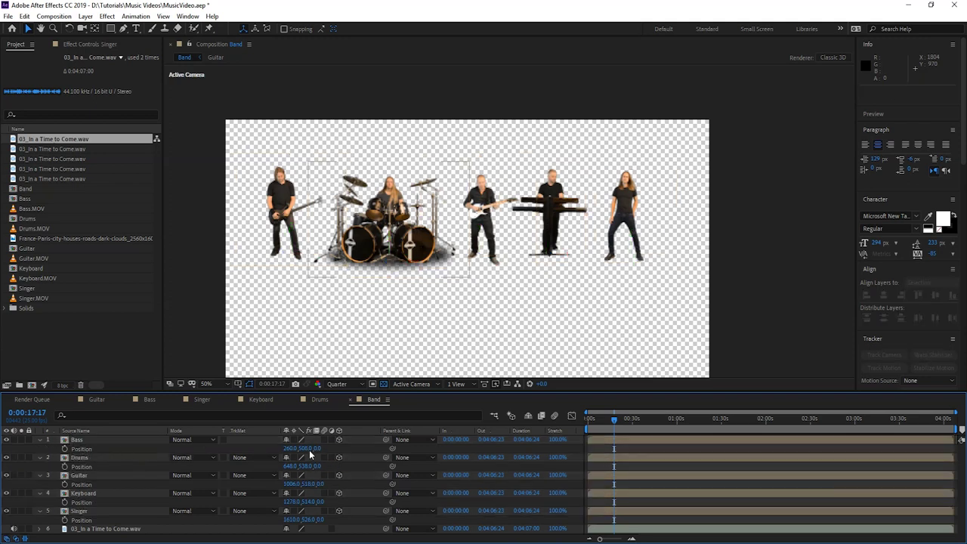
click(81, 450)
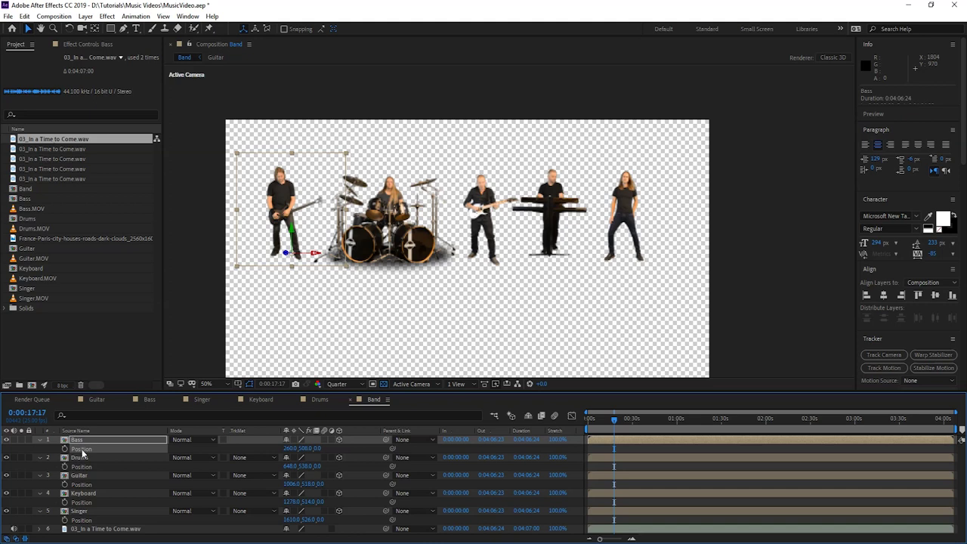
click(307, 448)
click(304, 466)
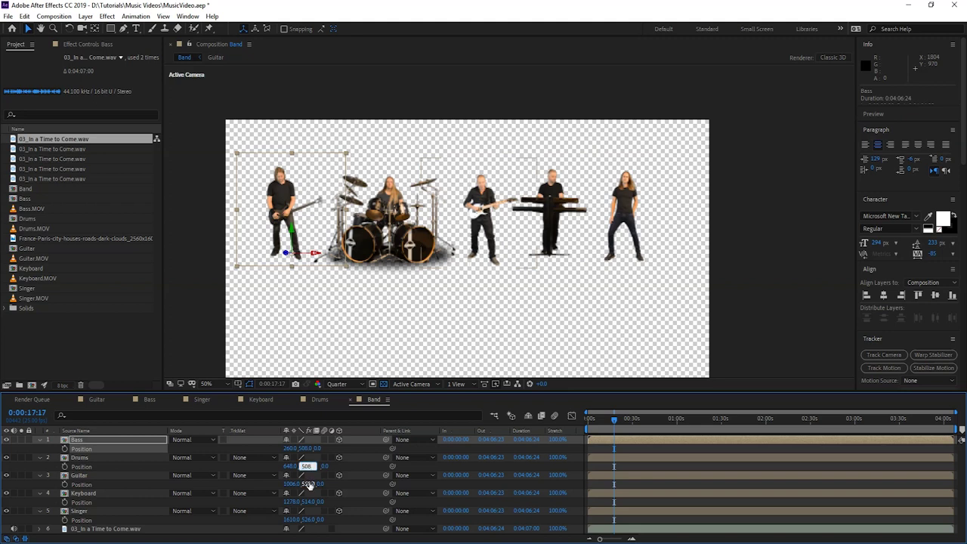
click(309, 484)
click(308, 501)
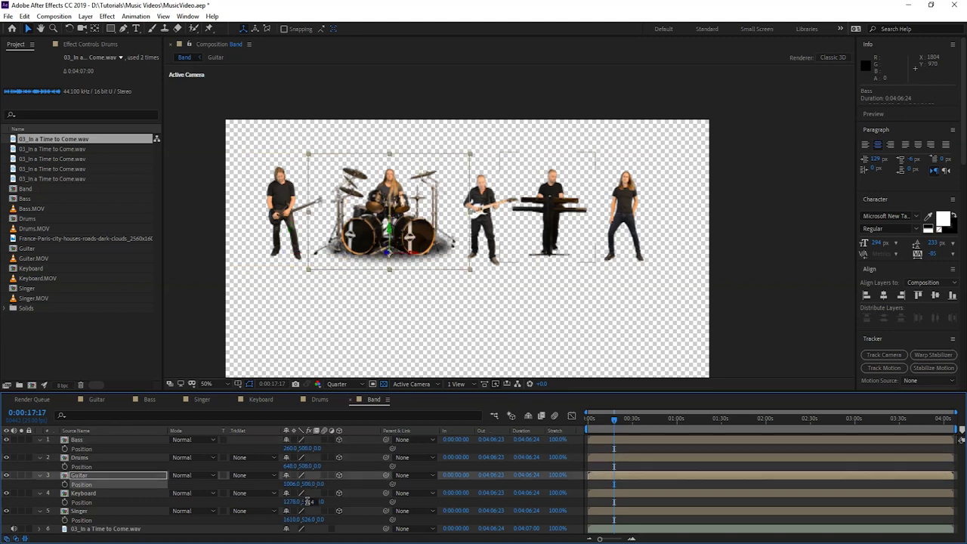
click(310, 519)
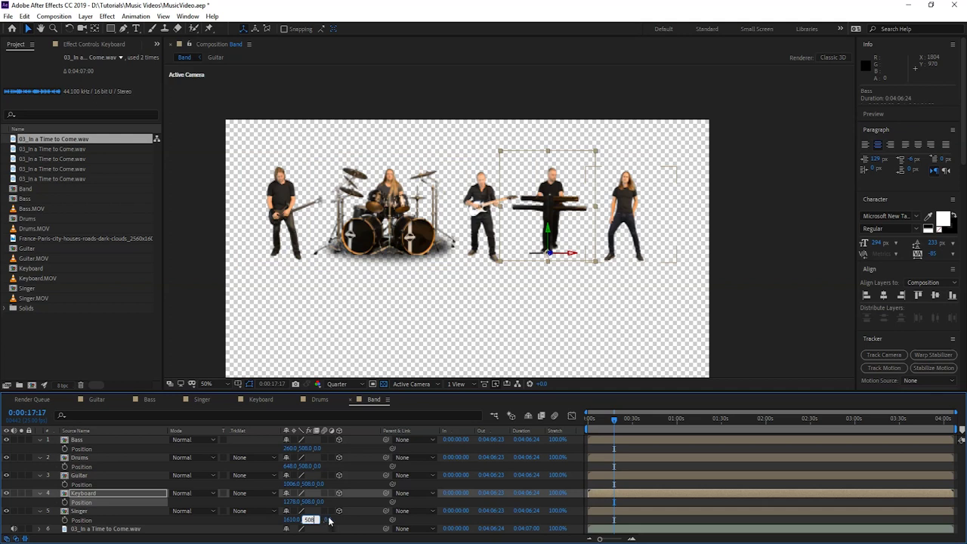
- Commit Singer's Position Y of 508 and add a Two-Node Camera 1 layer
click(355, 504)
right_click(123, 448)
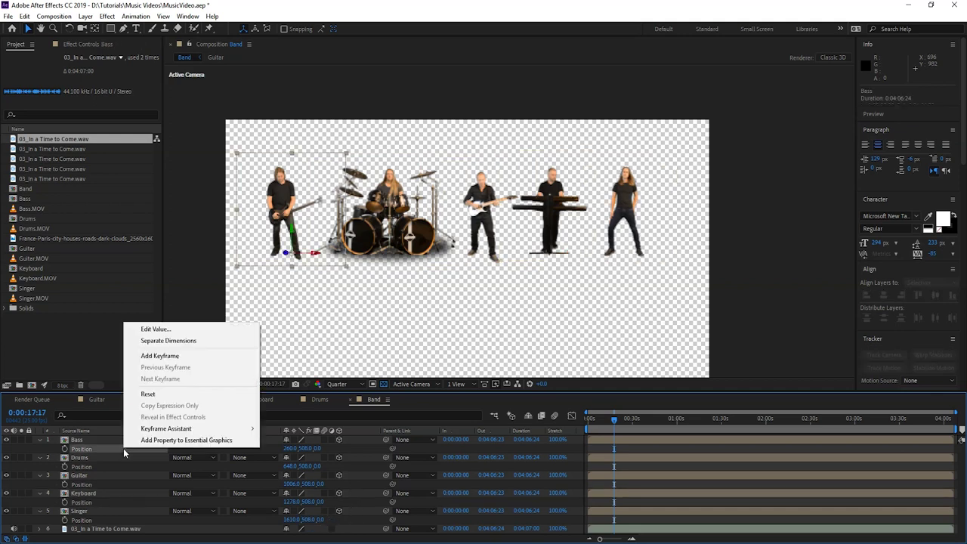
right_click(39, 452)
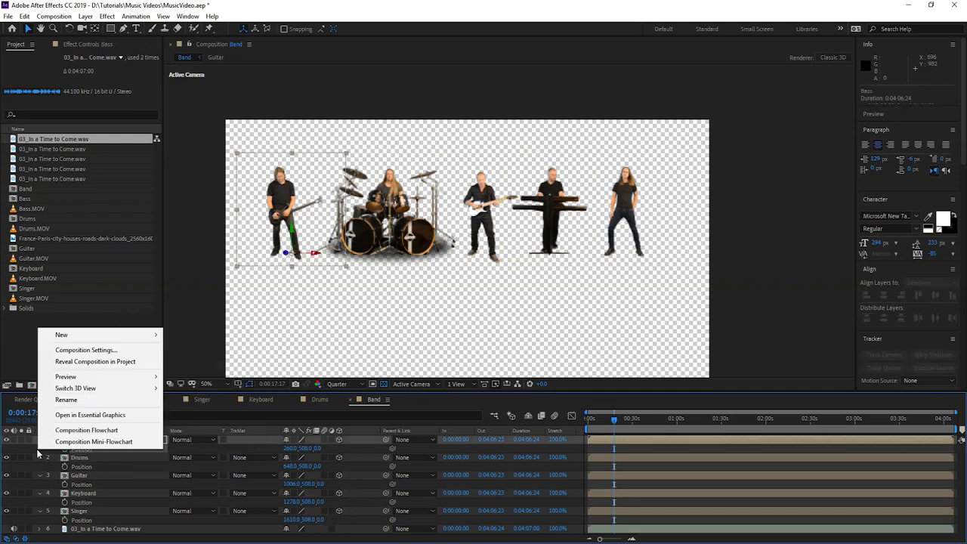
mouse_move(77, 337)
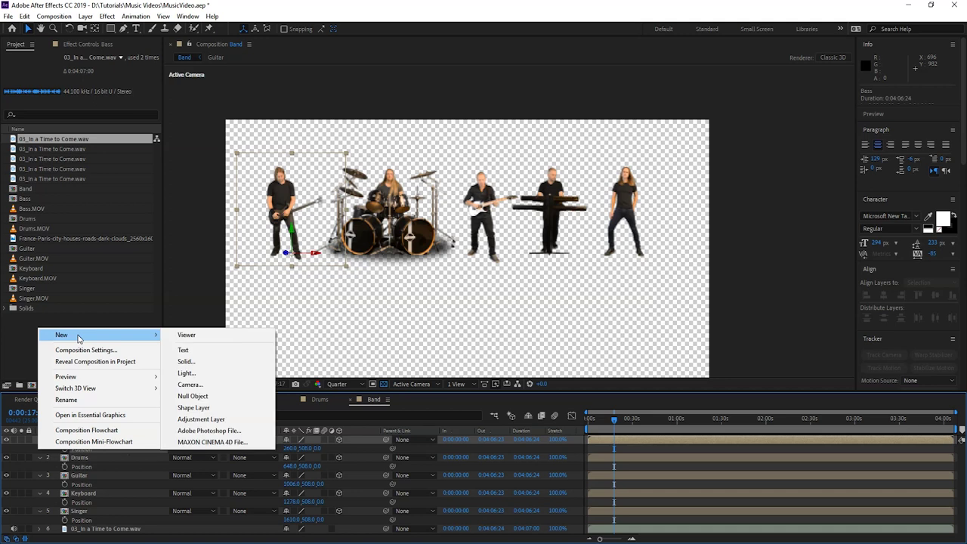
click(193, 385)
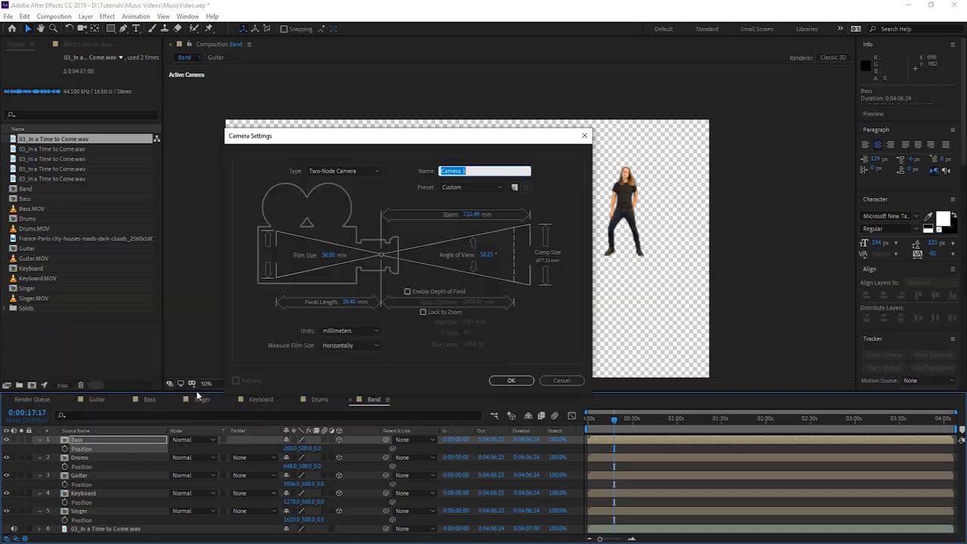
click(511, 381)
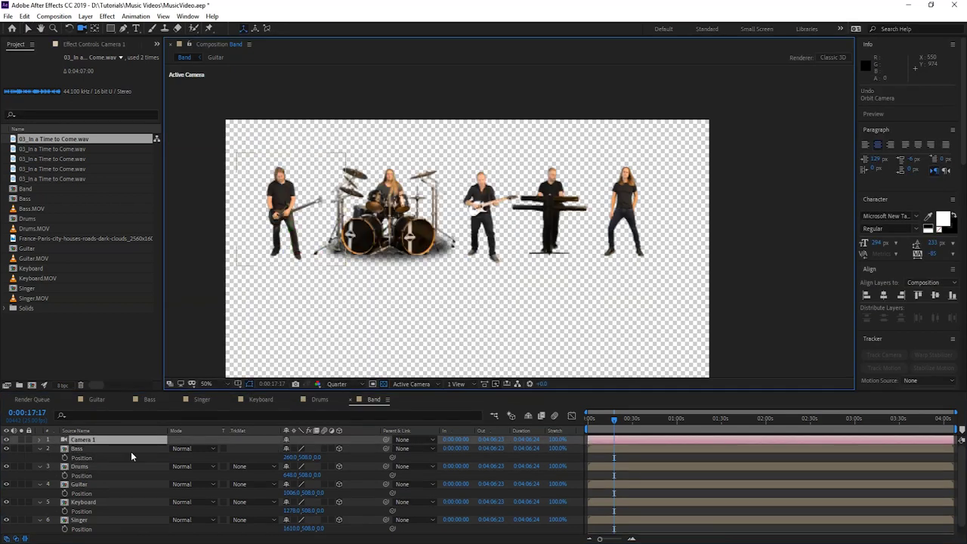
- In Top view, move Bass left to X 146 and push Drums back to Z 464
click(438, 385)
click(408, 446)
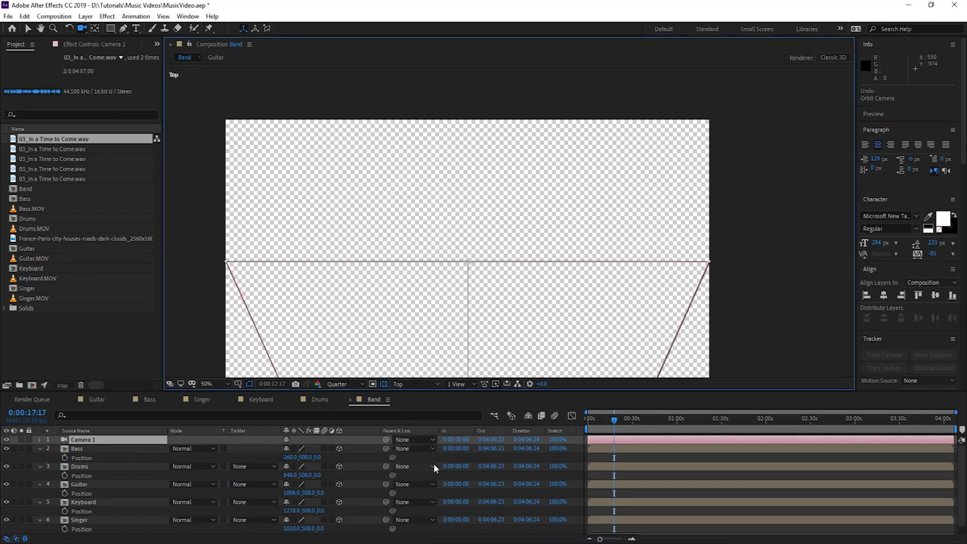
click(79, 448)
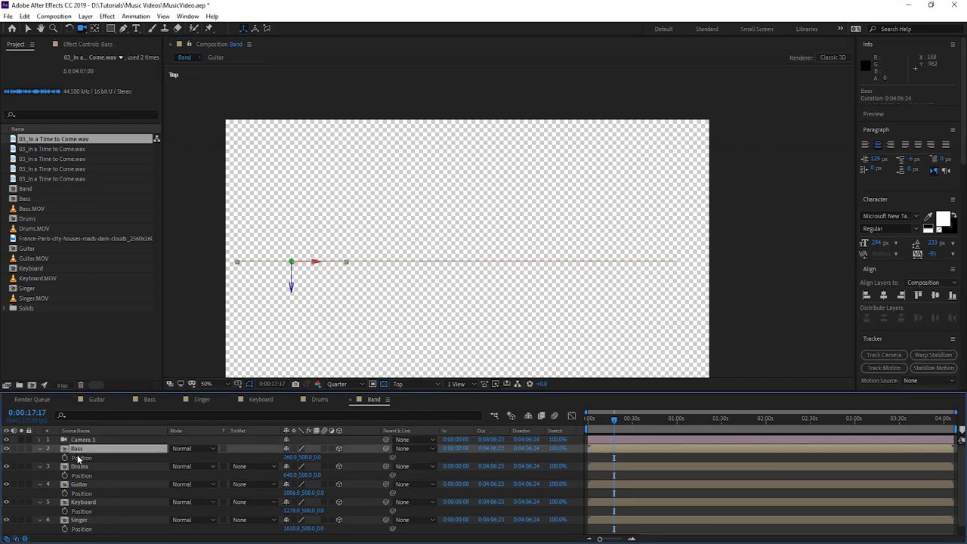
key(v)
click(293, 264)
drag(293, 265, 264, 264)
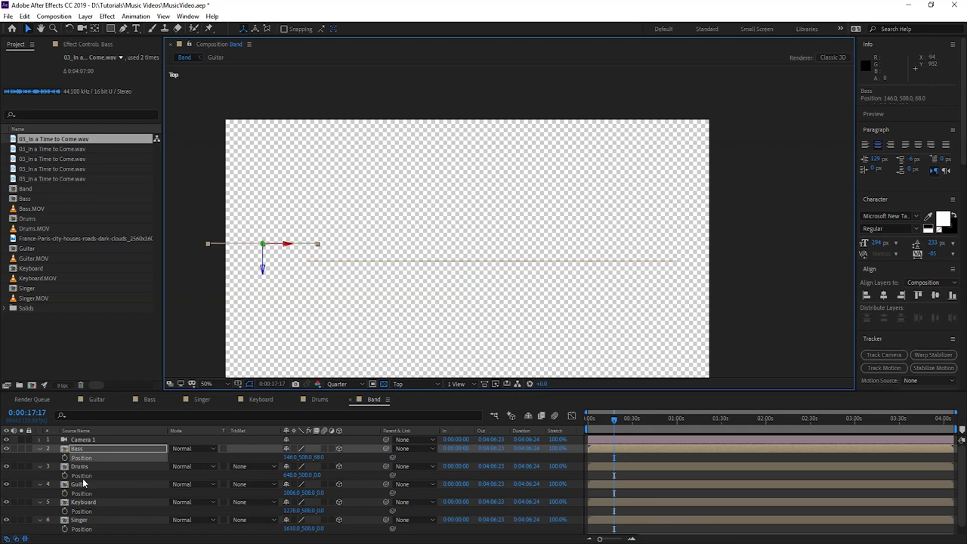
click(82, 467)
drag(388, 287, 475, 151)
- Set Guitar to Z 78, Bass to Z 256, Keyboard to Z 300, and Singer to X 904, Z -144
click(84, 484)
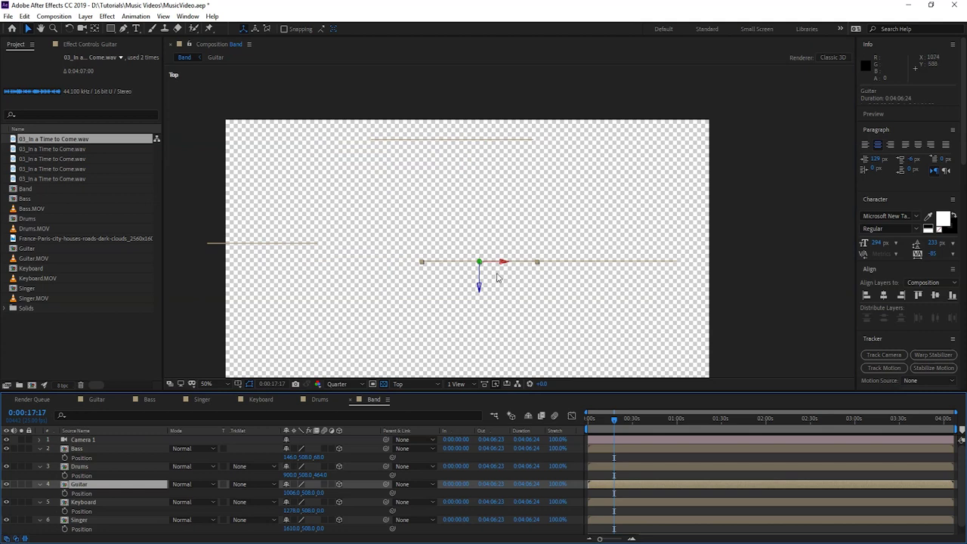
drag(479, 287, 686, 257)
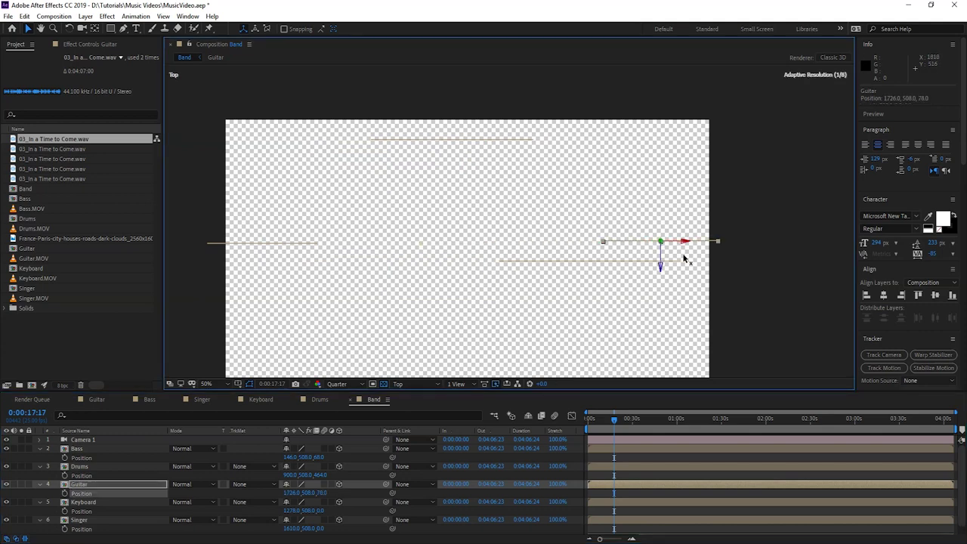
click(86, 451)
drag(263, 273, 280, 227)
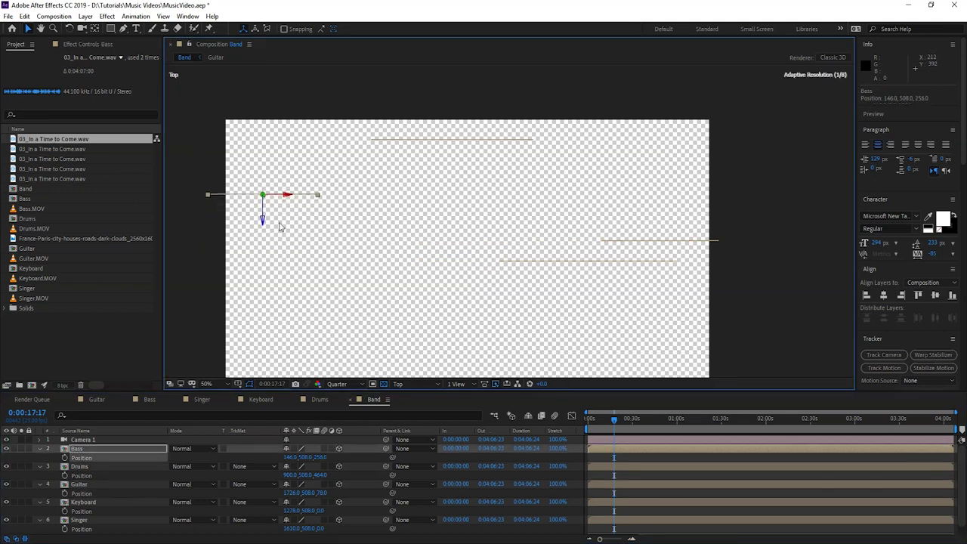
click(85, 502)
drag(545, 293, 672, 186)
click(81, 521)
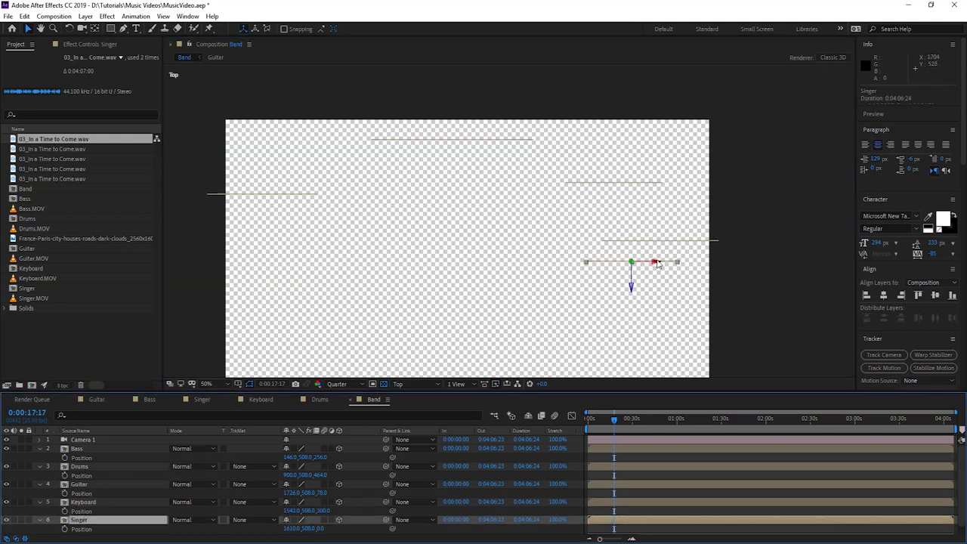
drag(653, 261, 453, 331)
- Return to Active Camera view and orbit Camera 1 to position 1294.2, -160.5, -1895.3
click(415, 387)
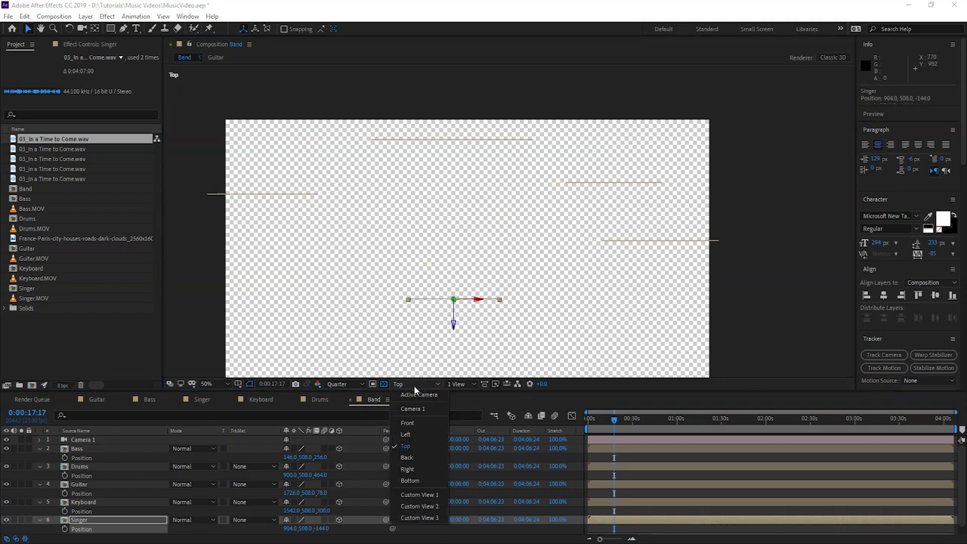
click(419, 395)
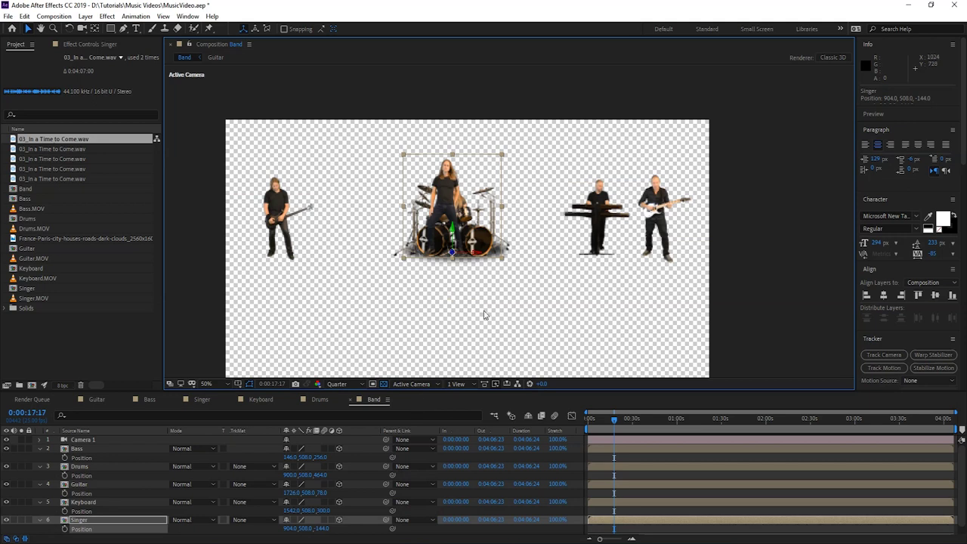
click(83, 440)
key(c)
drag(414, 304, 509, 305)
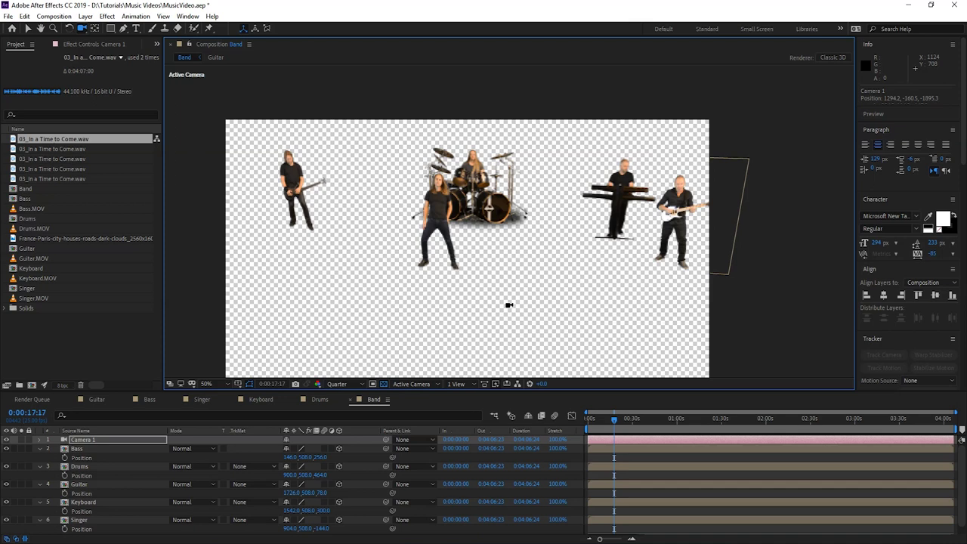
- Duplicate the five band layers and move the copies below the Singer layer
click(76, 449)
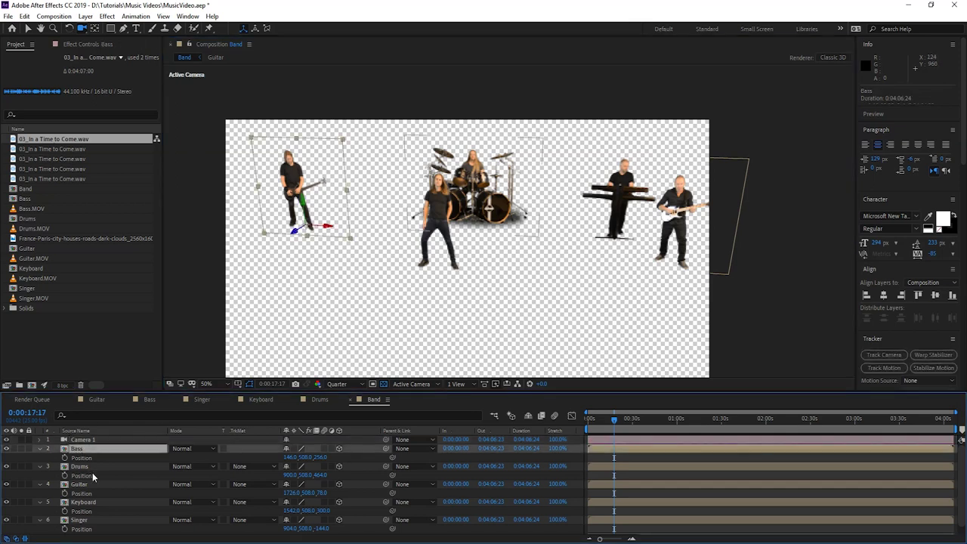
scroll(91, 484, down, 1)
shift+click(83, 512)
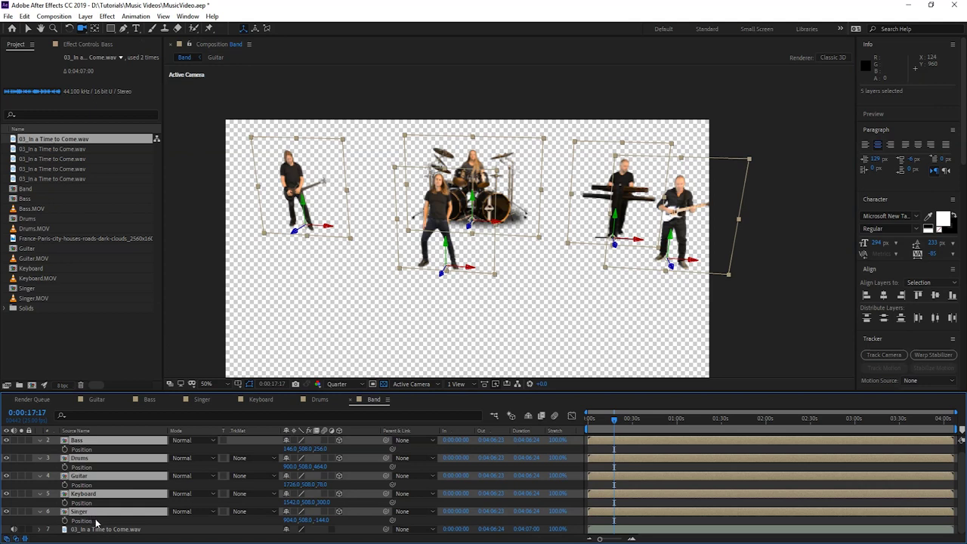
key(ctrl+d)
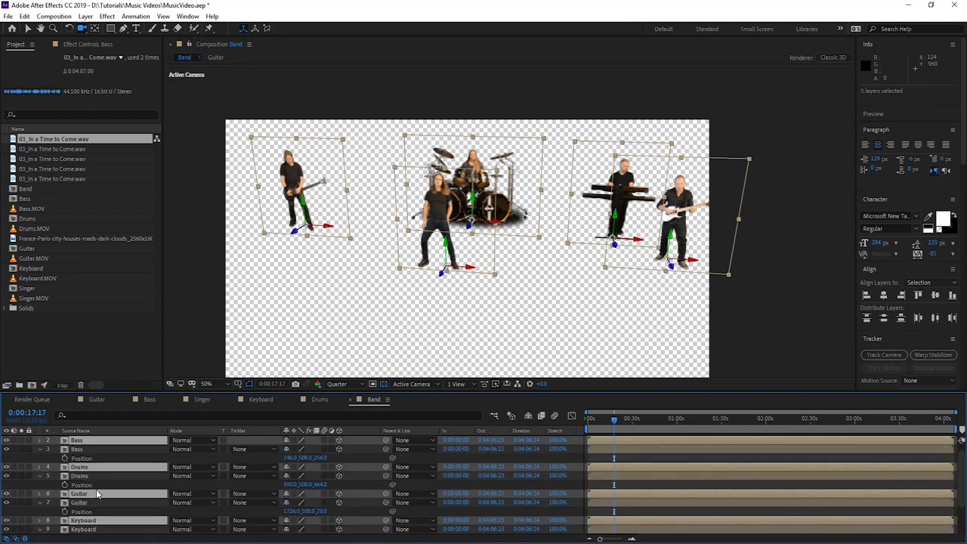
scroll(94, 490, up, 1)
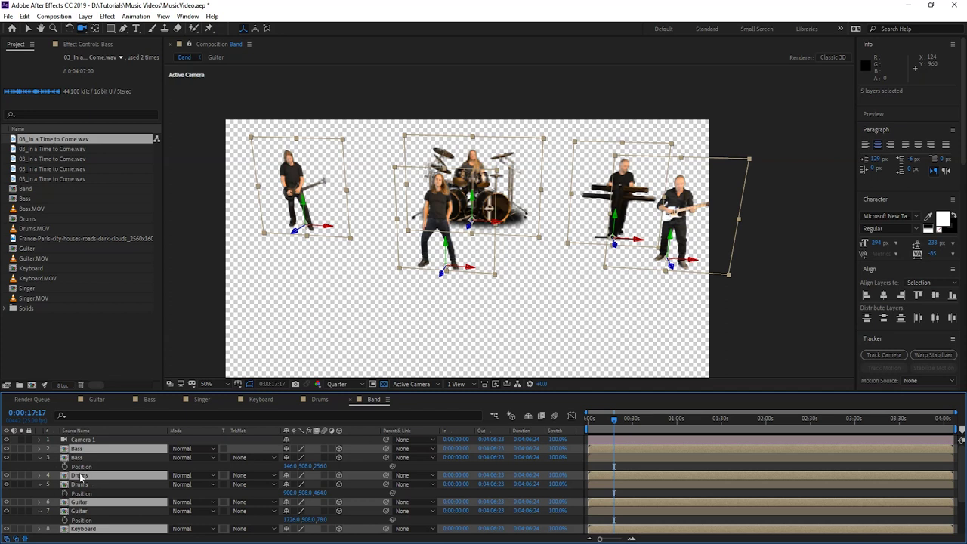
drag(80, 476, 89, 527)
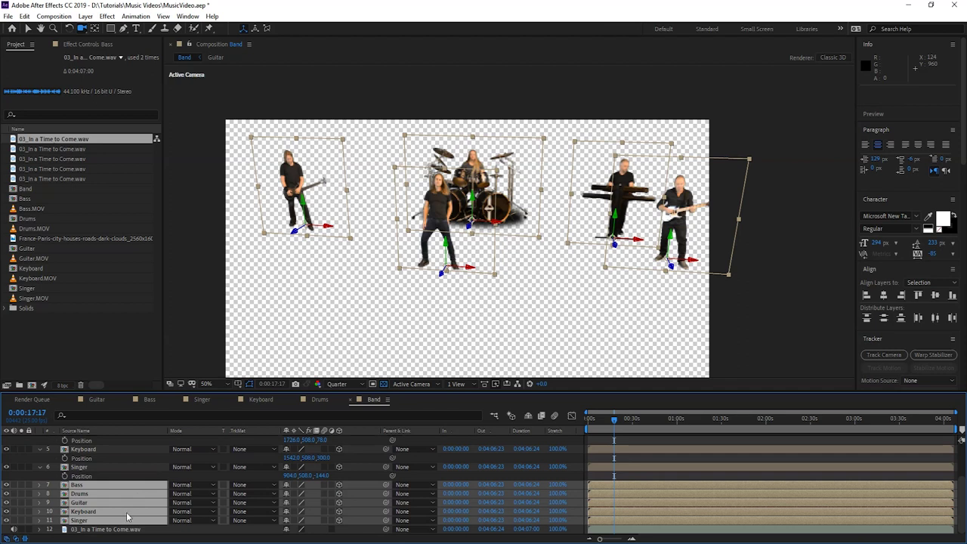
- Set the copies' X Rotation to 90° and enlarge them slightly on the floor
key(r)
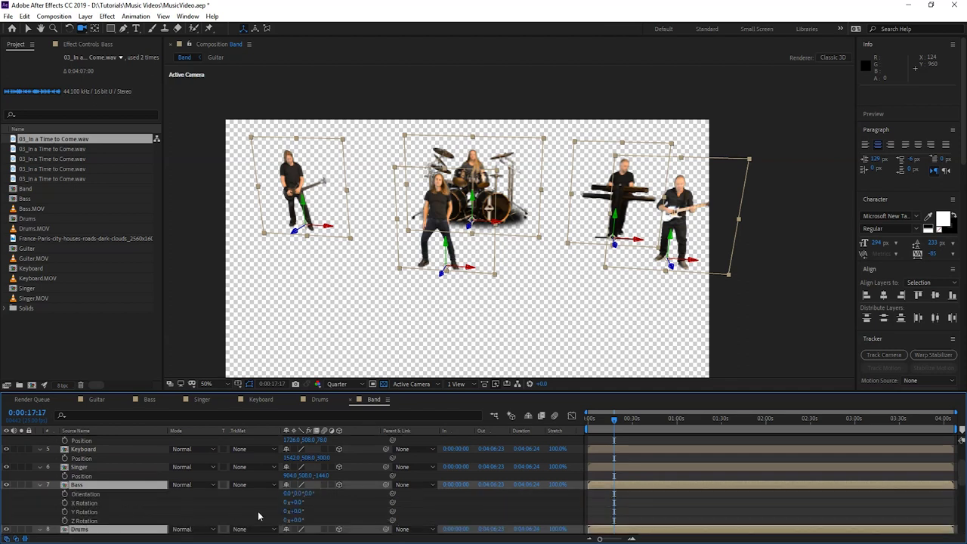
click(302, 502)
drag(302, 502, 297, 502)
click(297, 502)
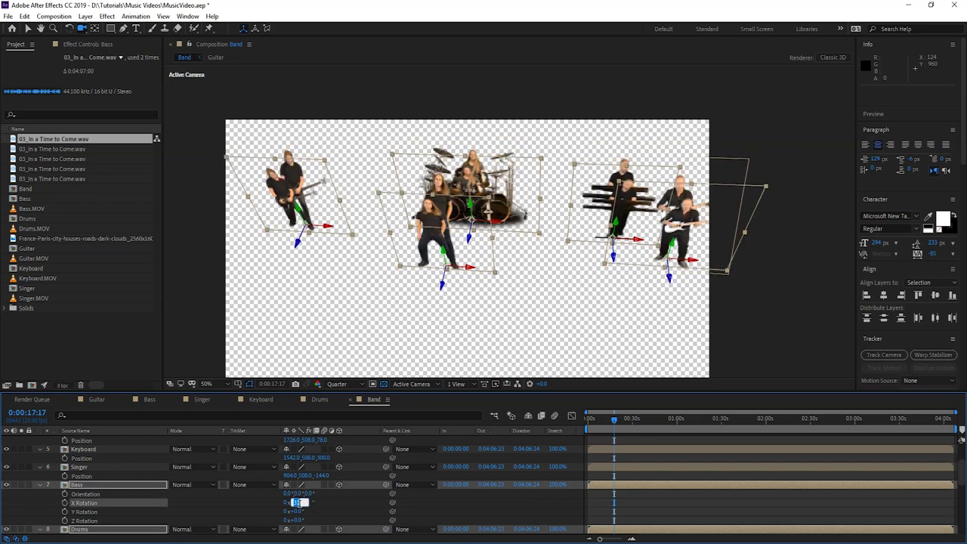
text(90)
key(Return)
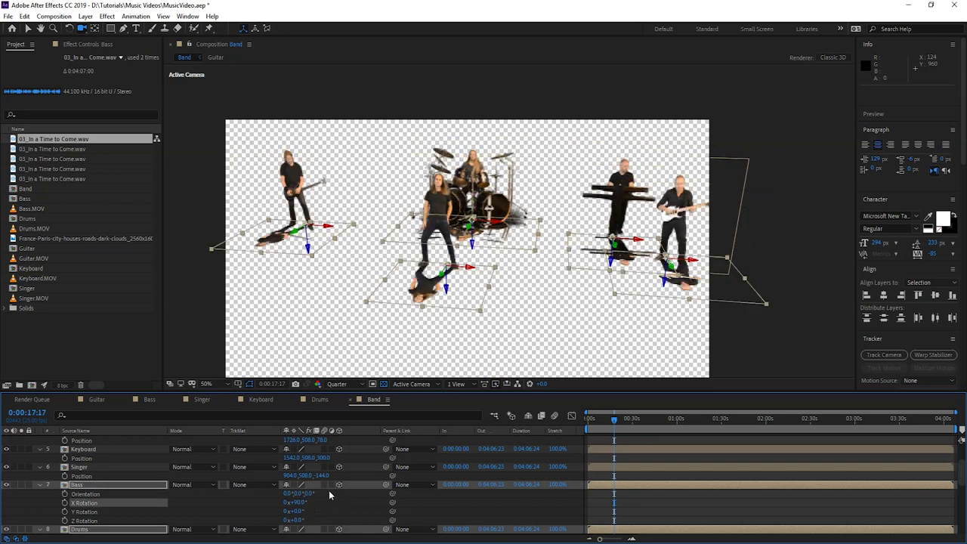
key(v)
drag(424, 311, 417, 328)
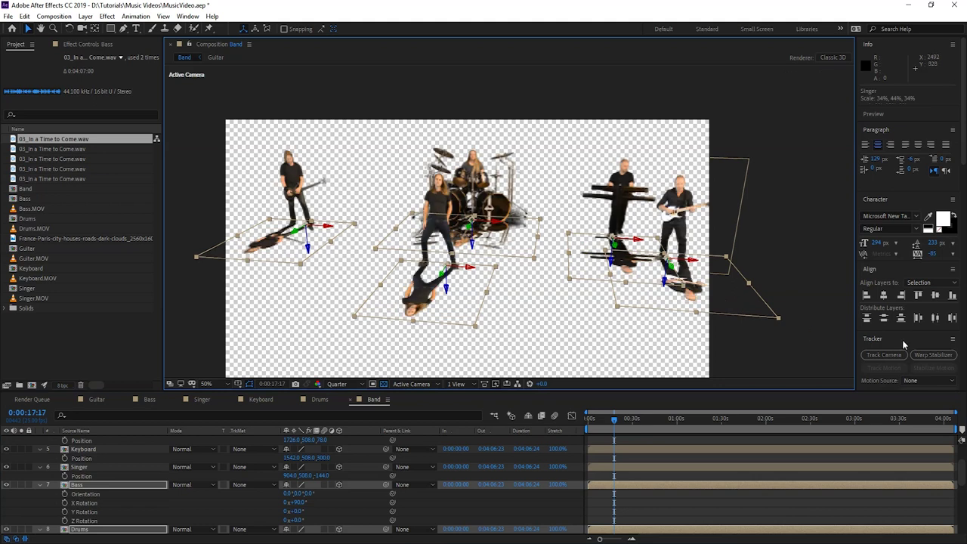
- Apply the Fill effect to the flattened band copies
scroll(898, 314, down, 5)
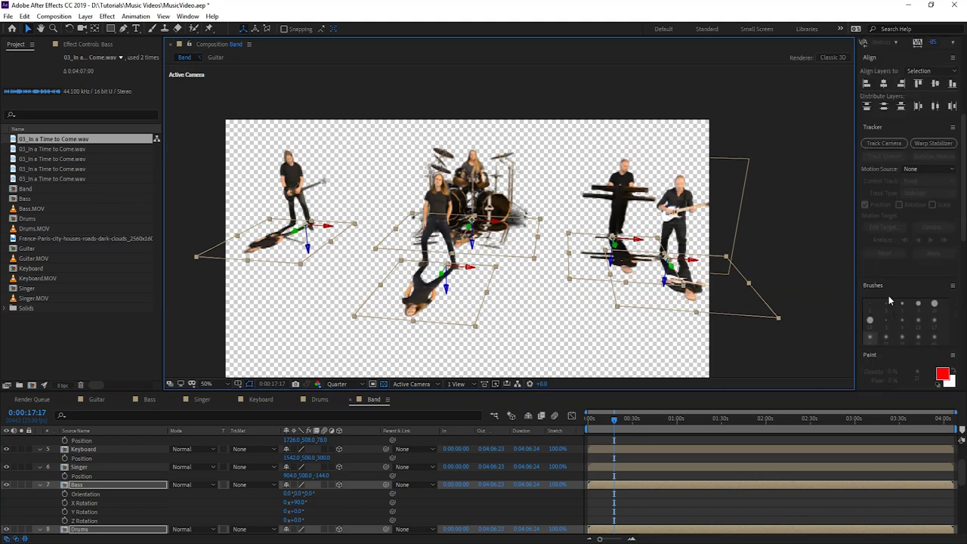
scroll(893, 306, down, 3)
click(882, 261)
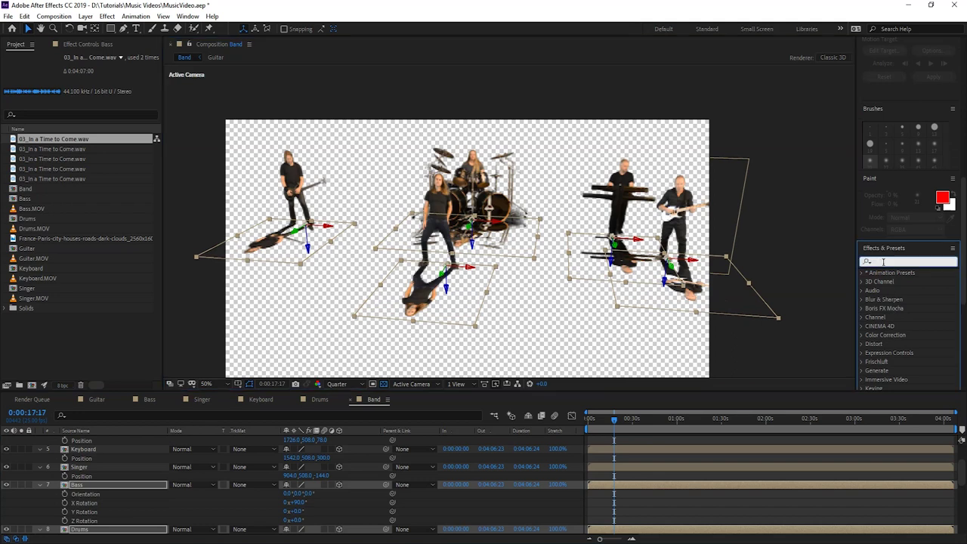
text(fill)
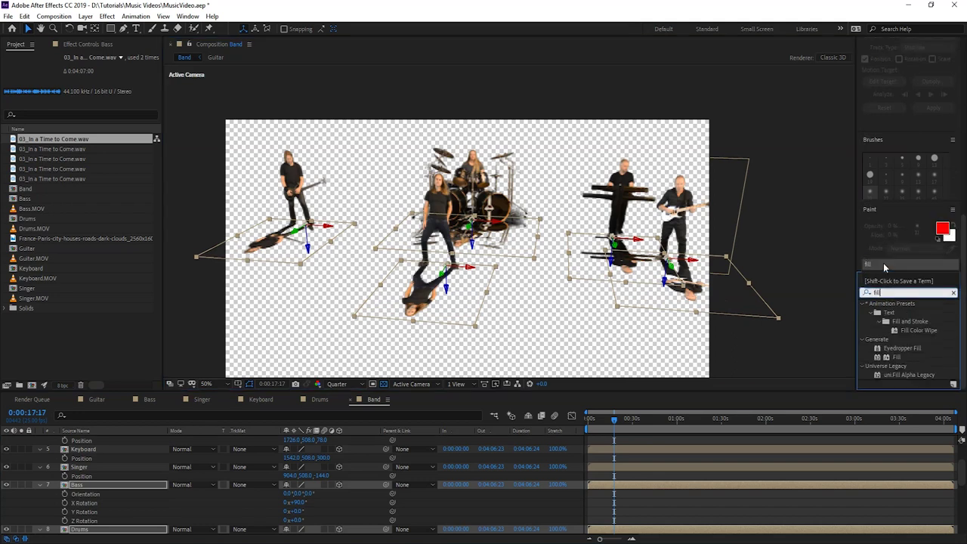
double_click(897, 359)
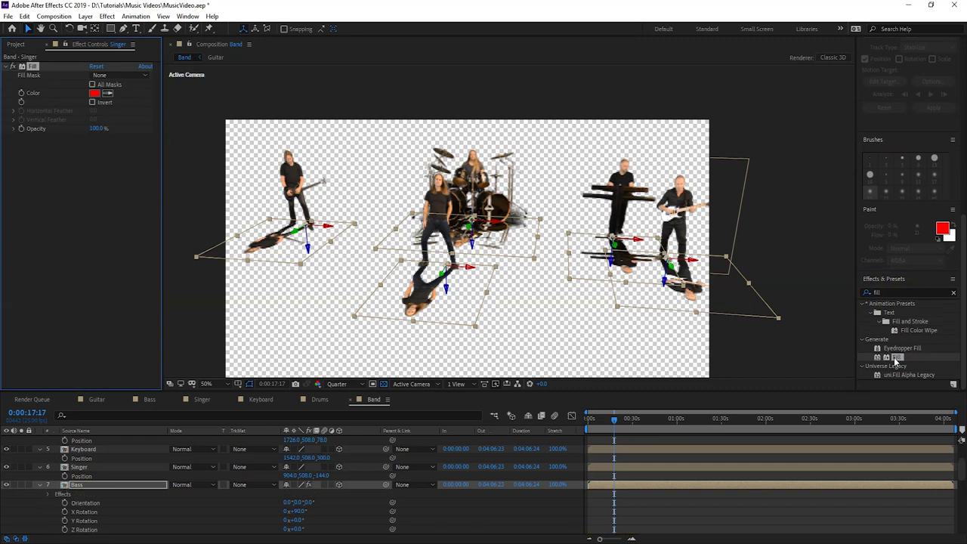
- Set the Fill colour to black and its opacity to 50%
click(94, 93)
drag(281, 401, 280, 456)
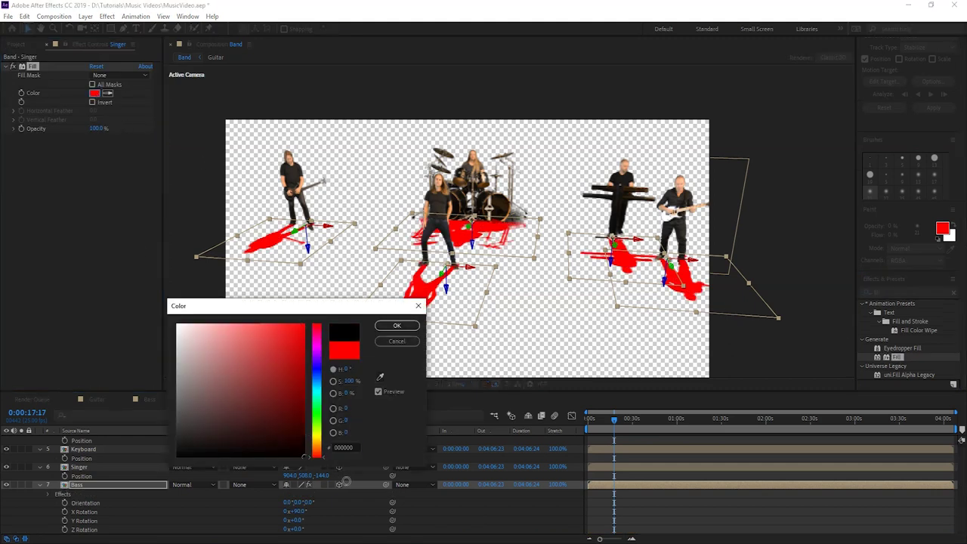
click(397, 326)
click(97, 129)
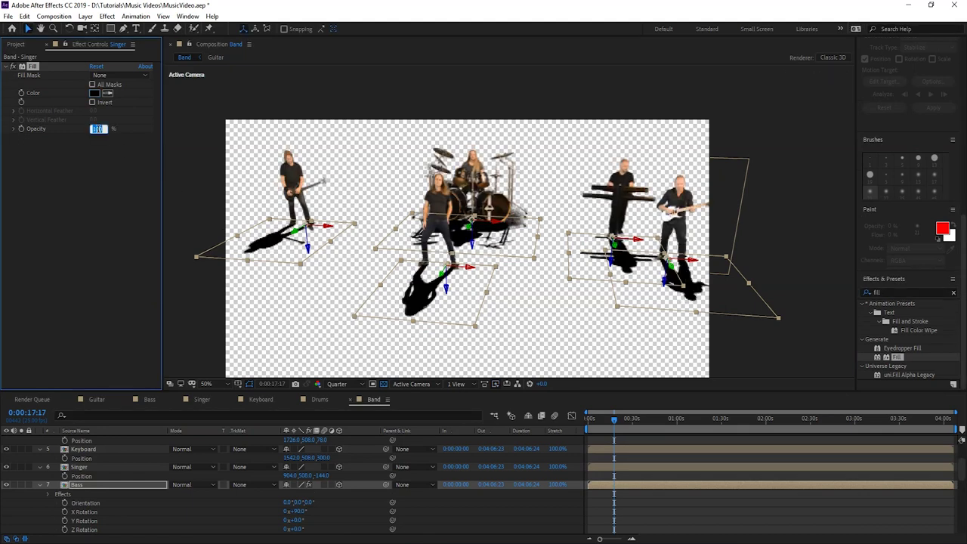
text(50)
key(Return)
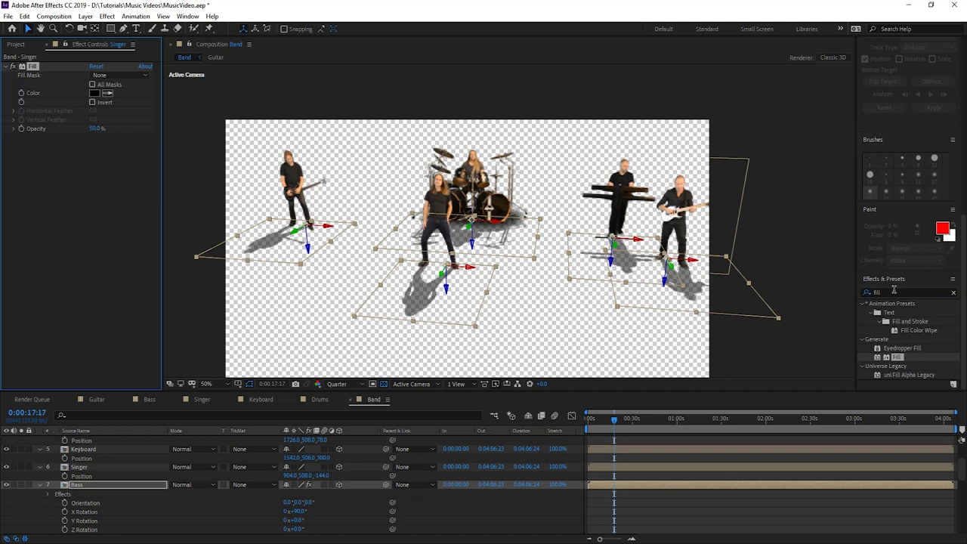
- Apply Fast Box Blur to the shadow layers with a Blur Radius of 16, then deselect all layers
click(856, 292)
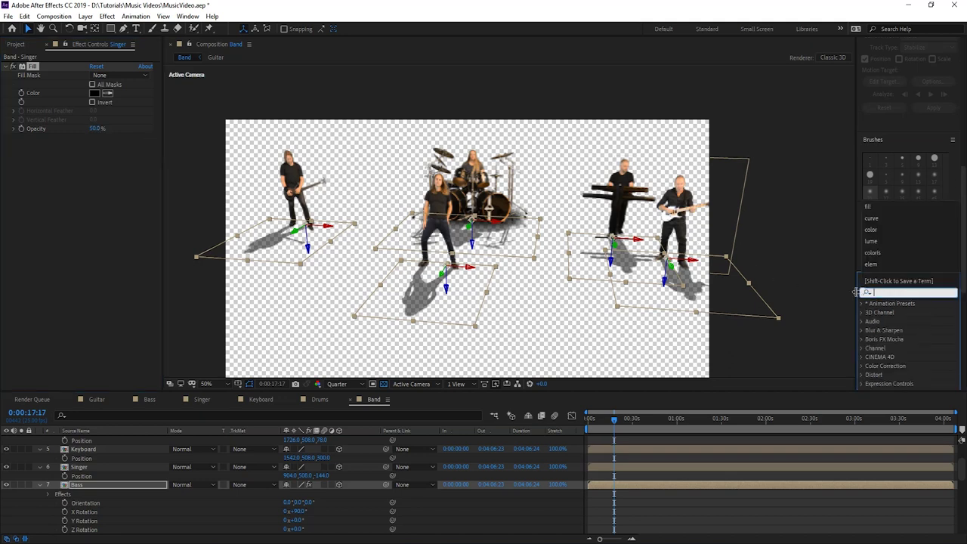
text(fast b)
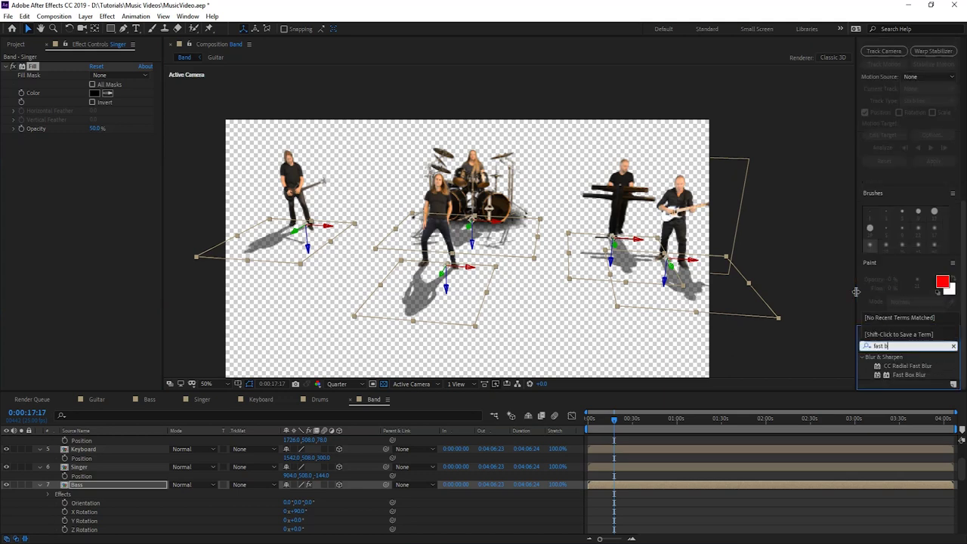
double_click(909, 376)
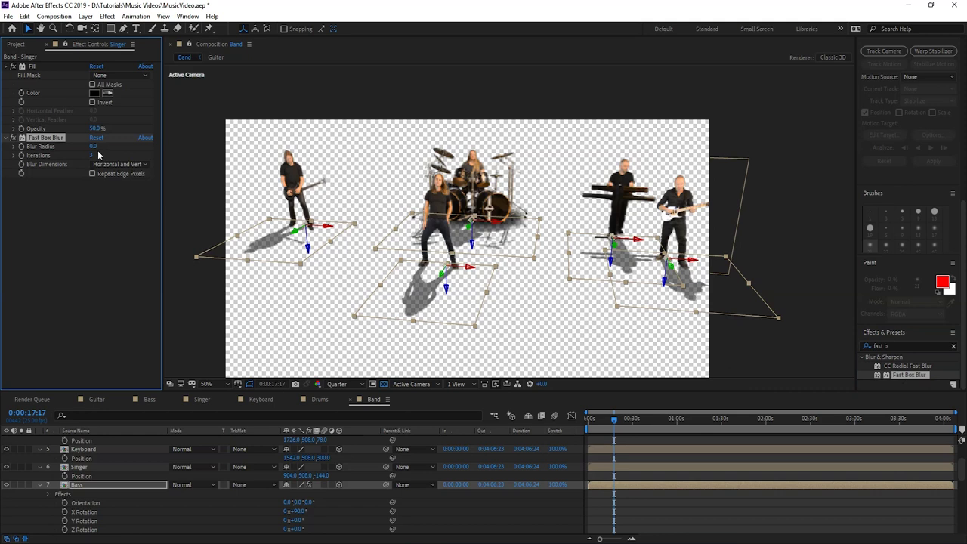
click(93, 148)
text(15)
click(69, 236)
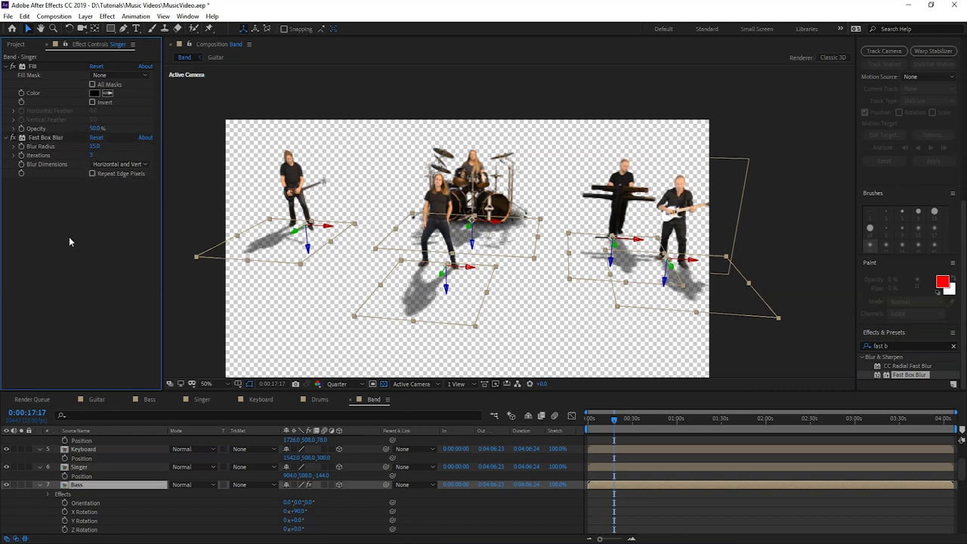
click(95, 146)
text(16)
click(80, 235)
click(576, 321)
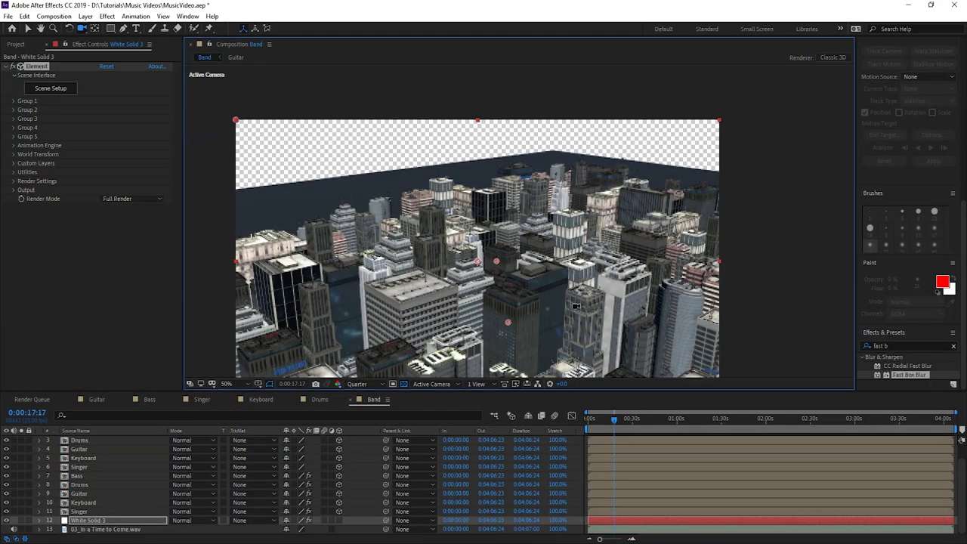
- Orbit the view around the 3D city and expand Element's Group 1 and Group 2 settings
drag(554, 292, 578, 230)
click(13, 100)
click(13, 172)
- Bring the view back toward the rooftop and expand Element's Utilities settings
key(c)
key(ctrl+z)
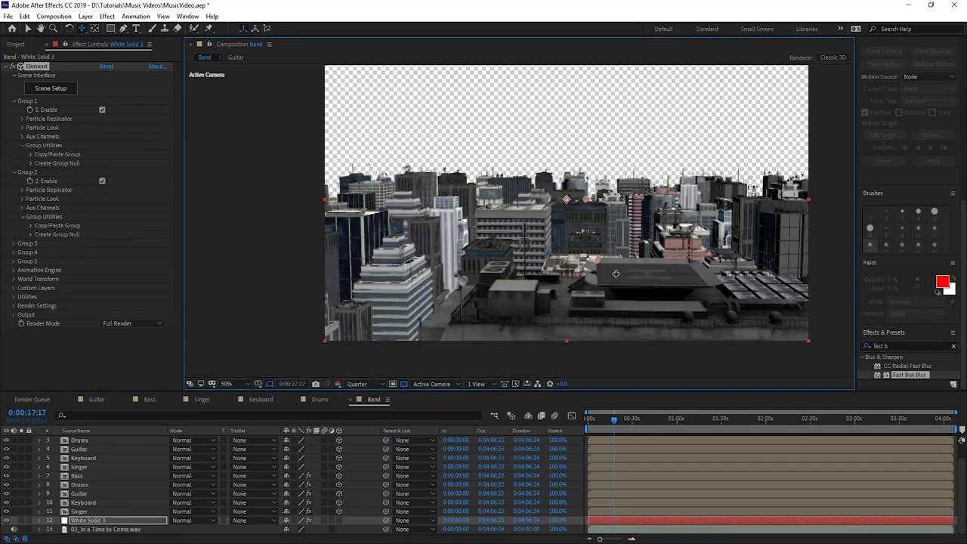
click(53, 276)
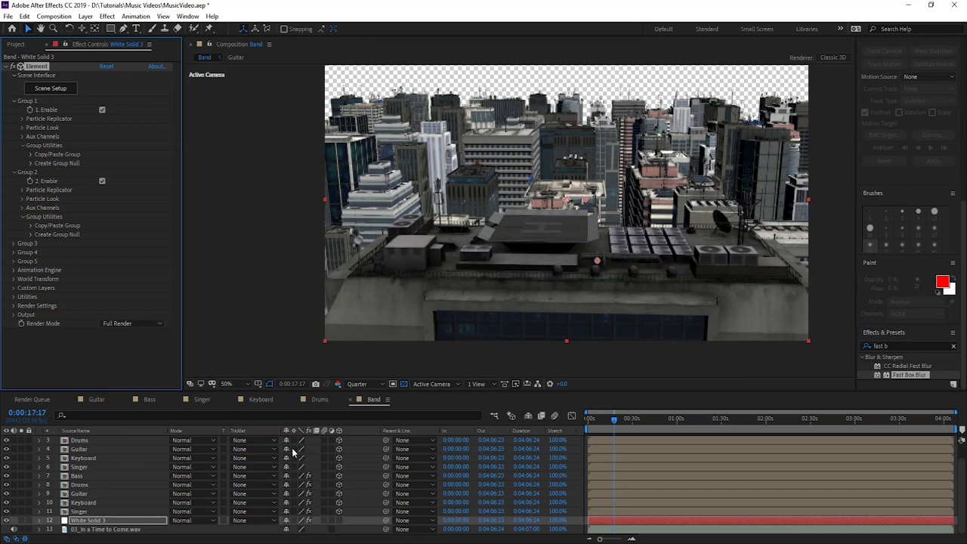
click(14, 297)
scroll(14, 301, down, 3)
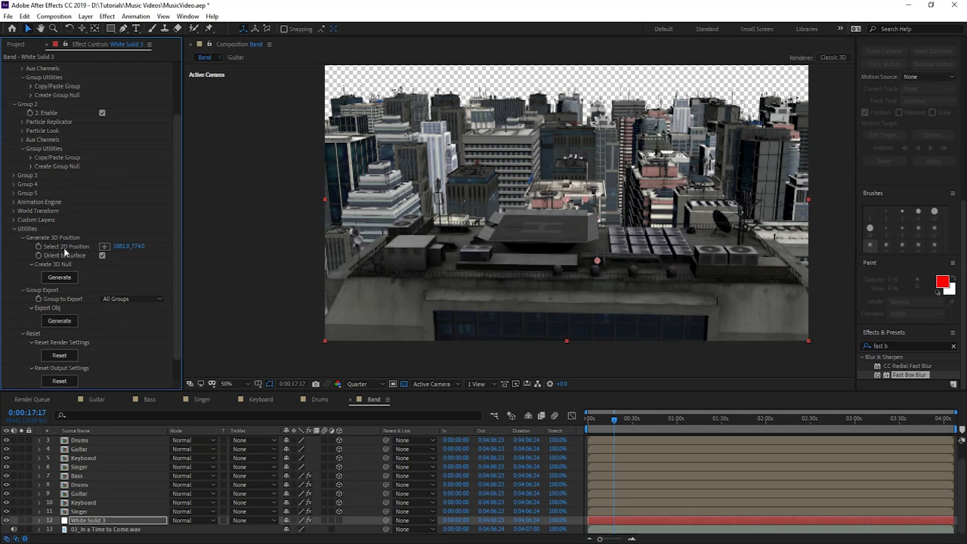
- Generate a 3D null at a picked rooftop point and parent the band layers to Singer
click(542, 226)
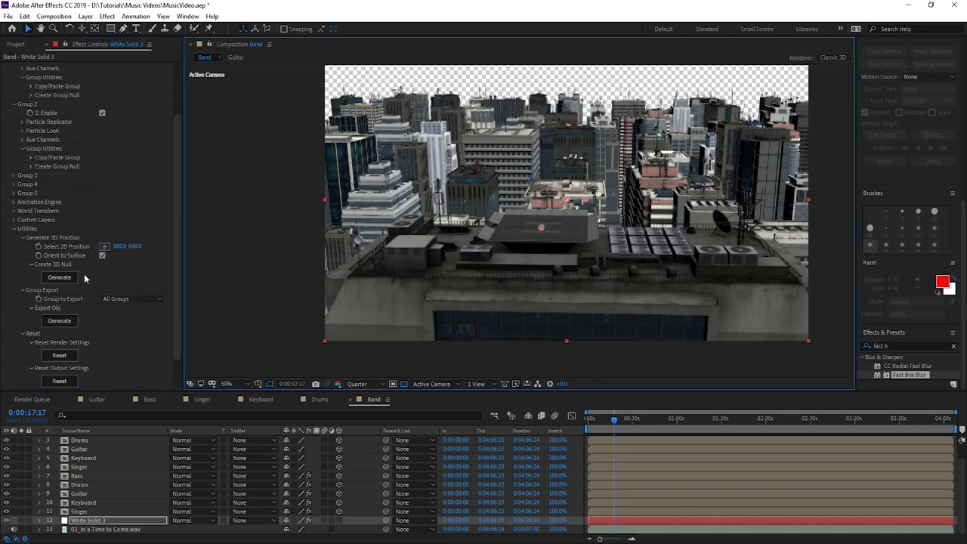
click(59, 277)
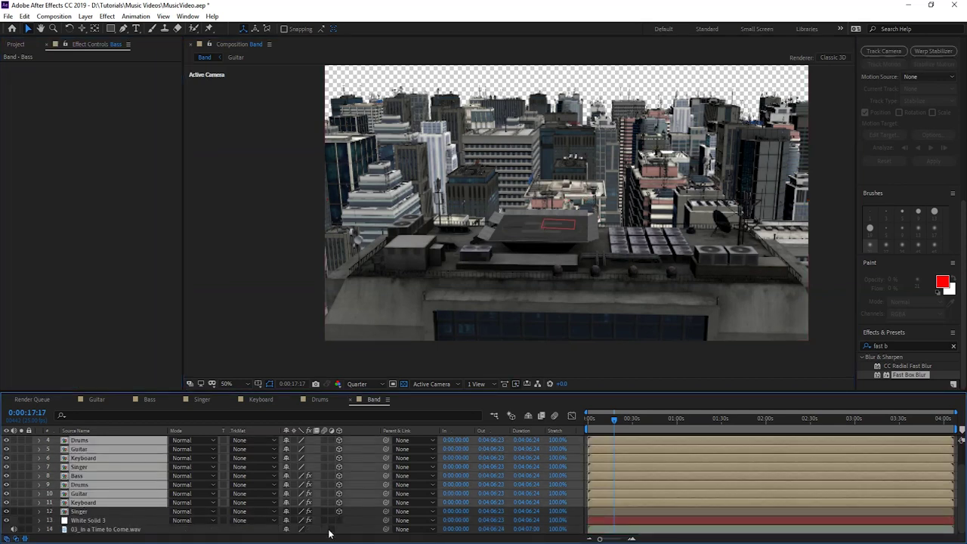
drag(385, 505, 84, 514)
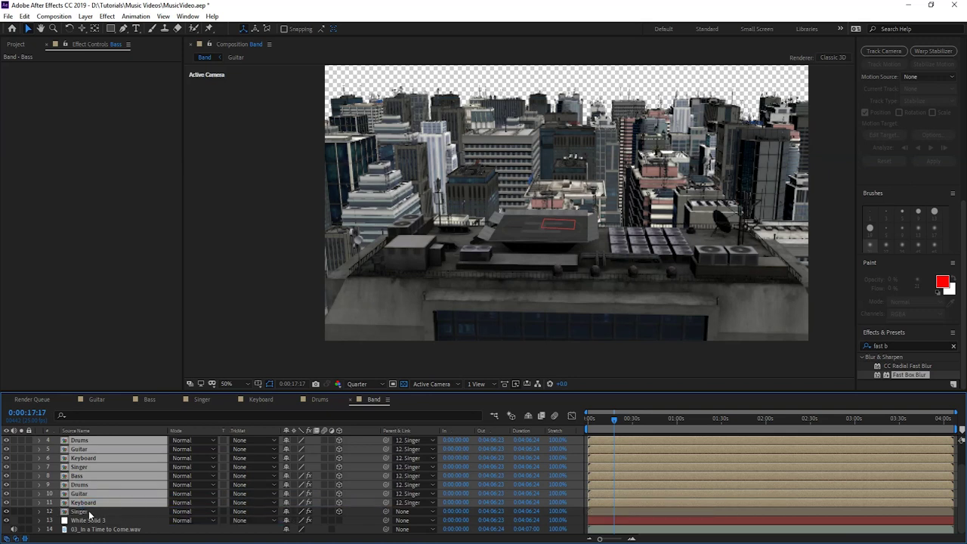
- Copy the null's Position (3760, -4265.8, -1199.7) onto the Singer layer
click(90, 514)
key(p)
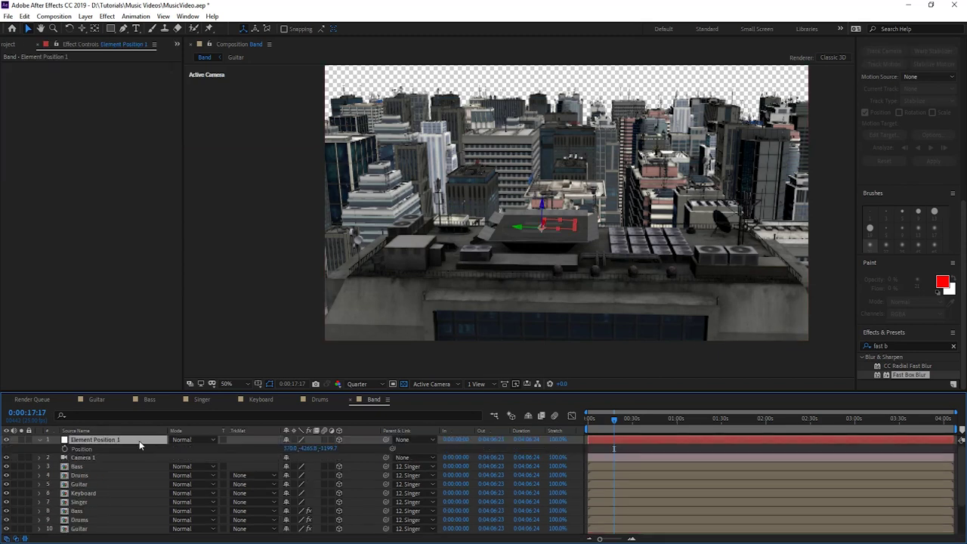
click(93, 449)
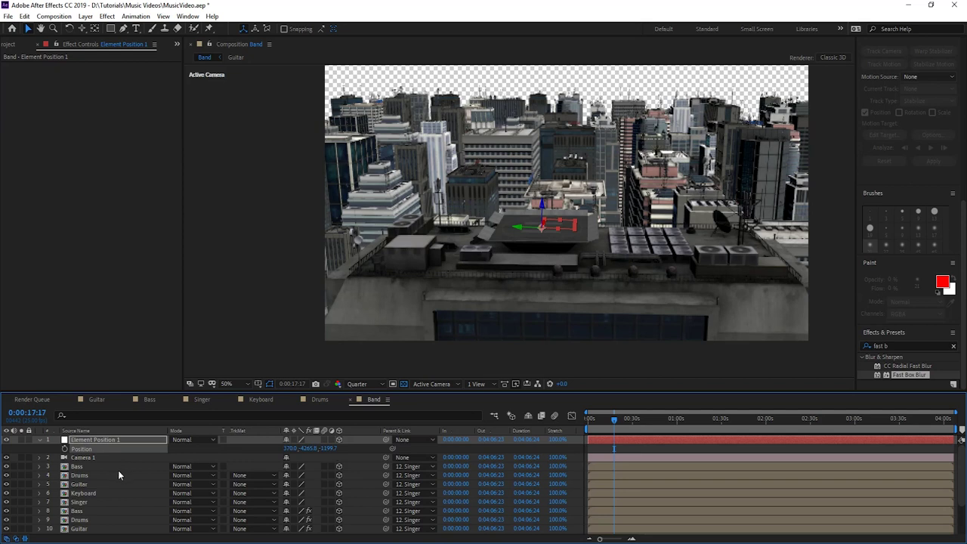
scroll(120, 472, down, 3)
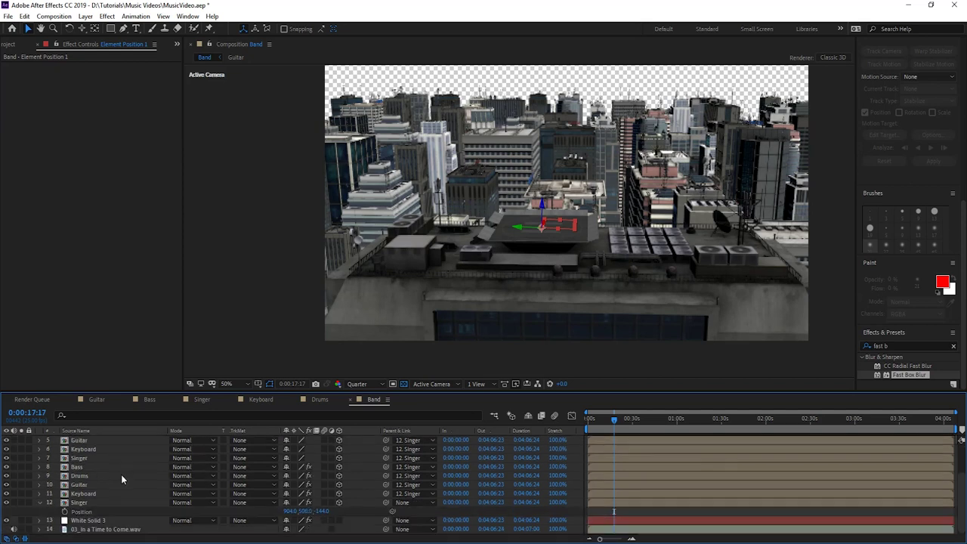
click(88, 512)
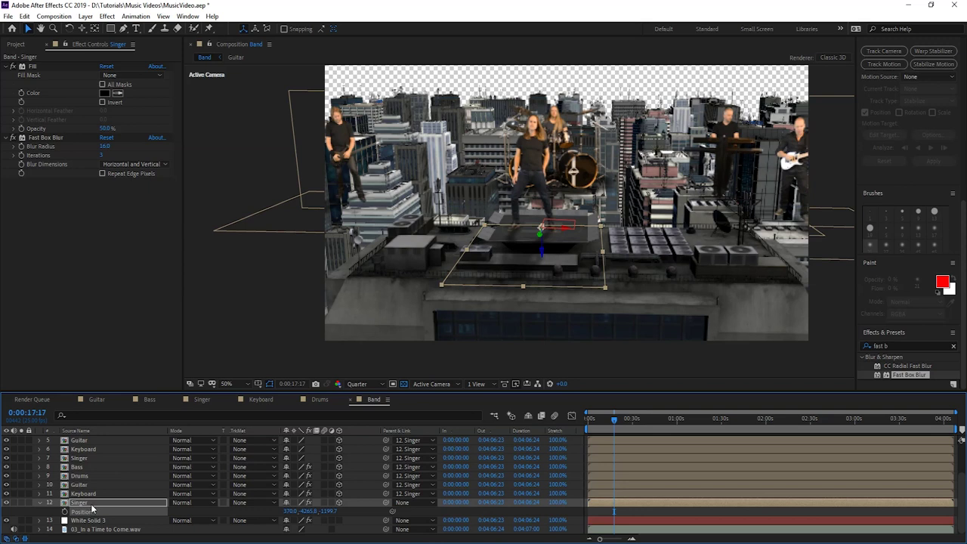
- Lower the Singer layer's Scale value so the whole parented band shrinks
key(s)
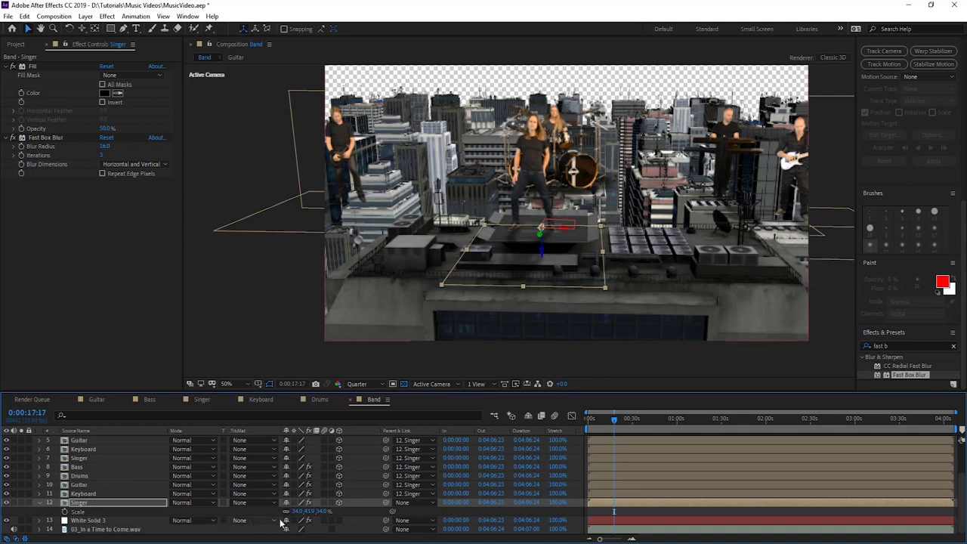
mouse_move(321, 511)
mouse_down()
mouse_move(312, 511)
mouse_move(329, 516)
mouse_move(316, 513)
mouse_up()
click(315, 513)
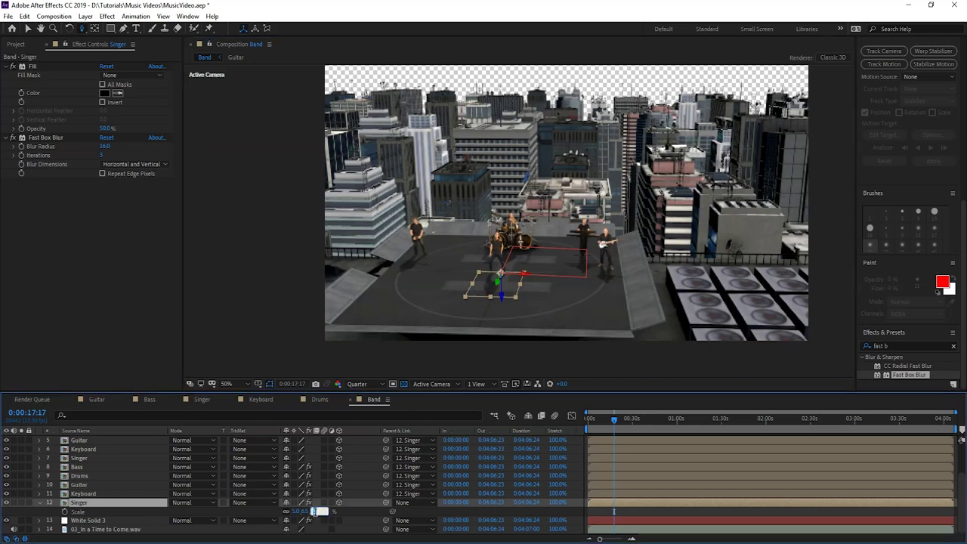
text(4)
key(Return)
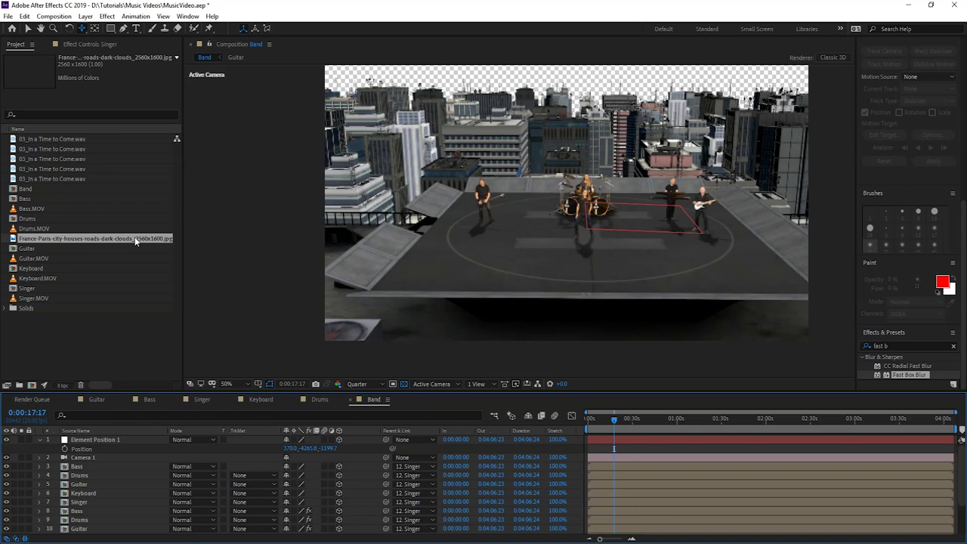
- Add the cloudy Paris photo, push it far back in Z, and move it down the stack
drag(135, 236, 337, 440)
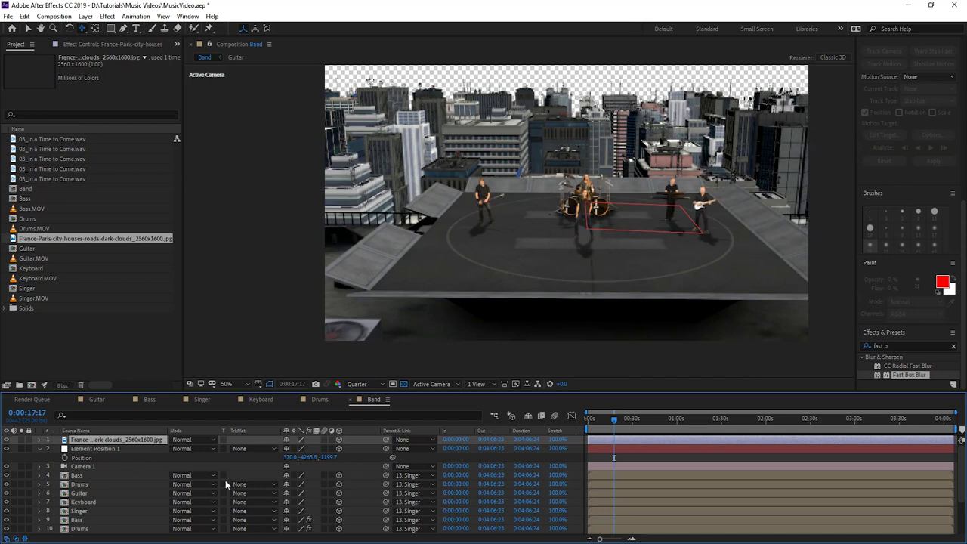
key(p)
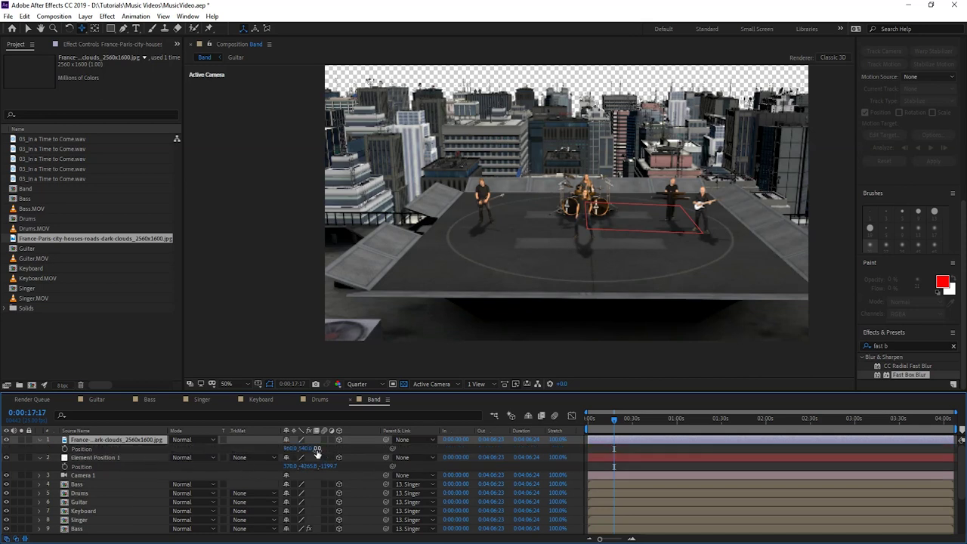
drag(318, 448, 647, 451)
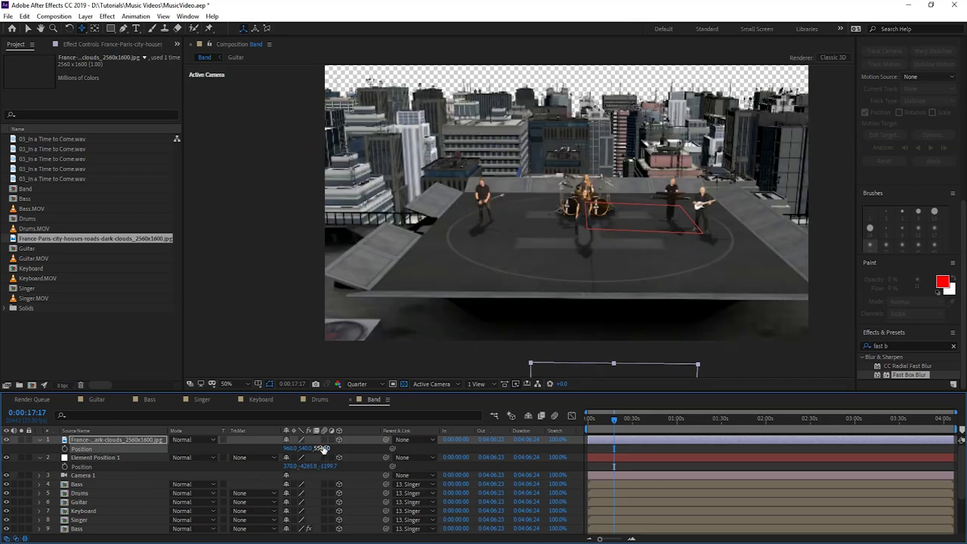
drag(597, 364, 598, 31)
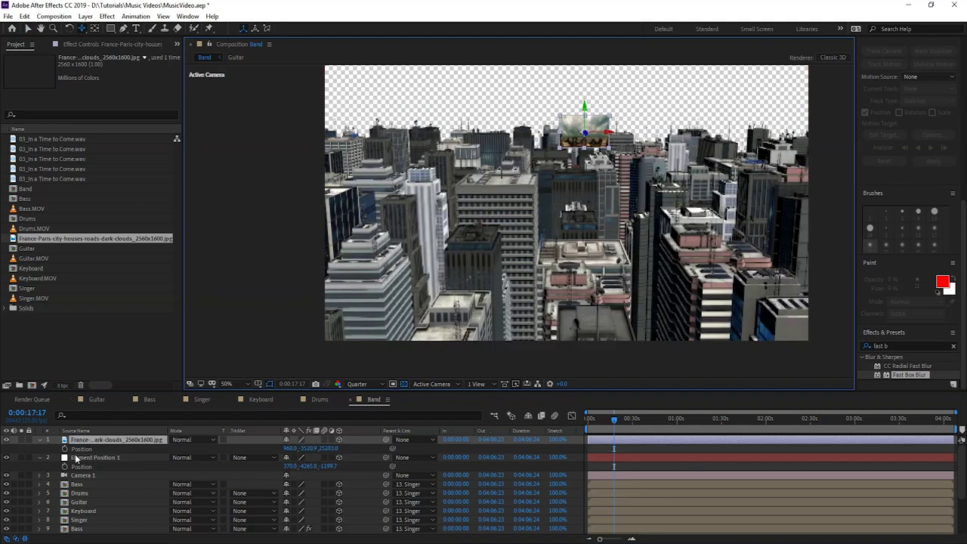
click(104, 511)
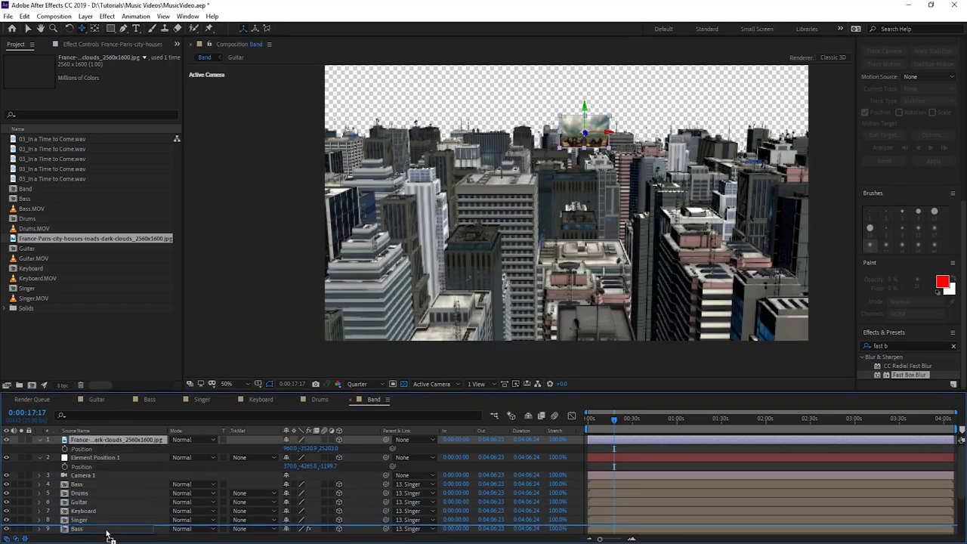
scroll(105, 519, down, 5)
drag(109, 533, 109, 532)
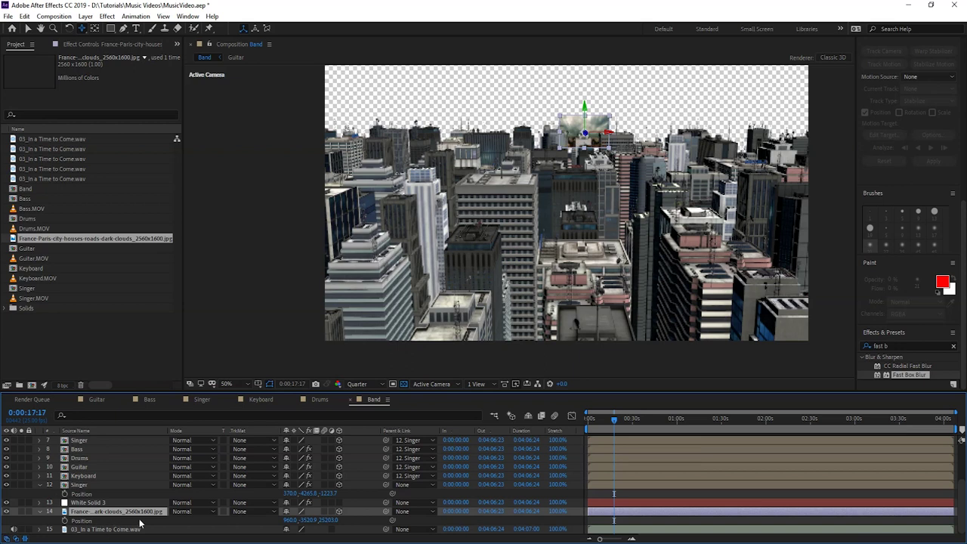
- Enlarge the sky photo to 1192% and raise it so the clouds sit above the skyline
key(s)
drag(330, 519, 886, 535)
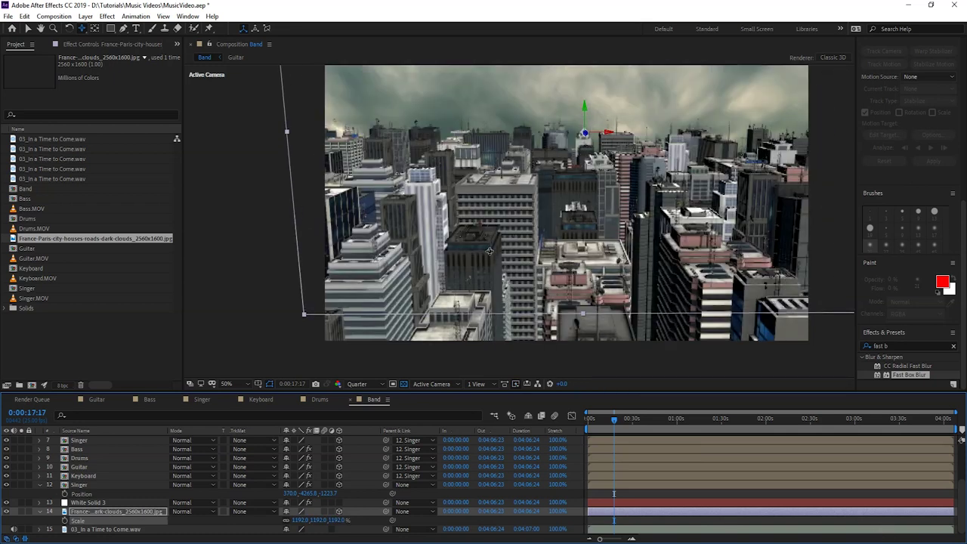
key(v)
click(585, 313)
drag(586, 302, 613, 203)
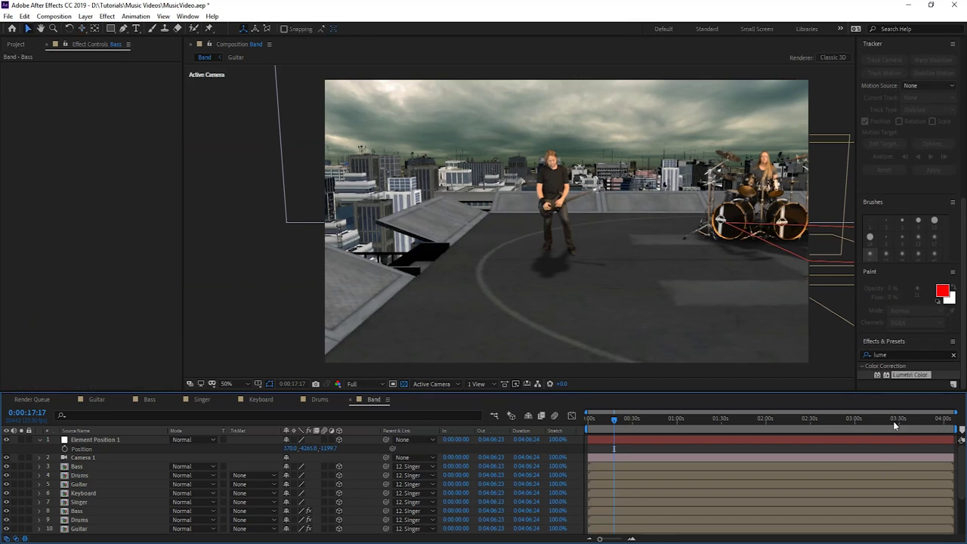
- Apply Lumetri Color to the Bass layer with Basic Correction Temperature set to -50
drag(918, 371, 637, 469)
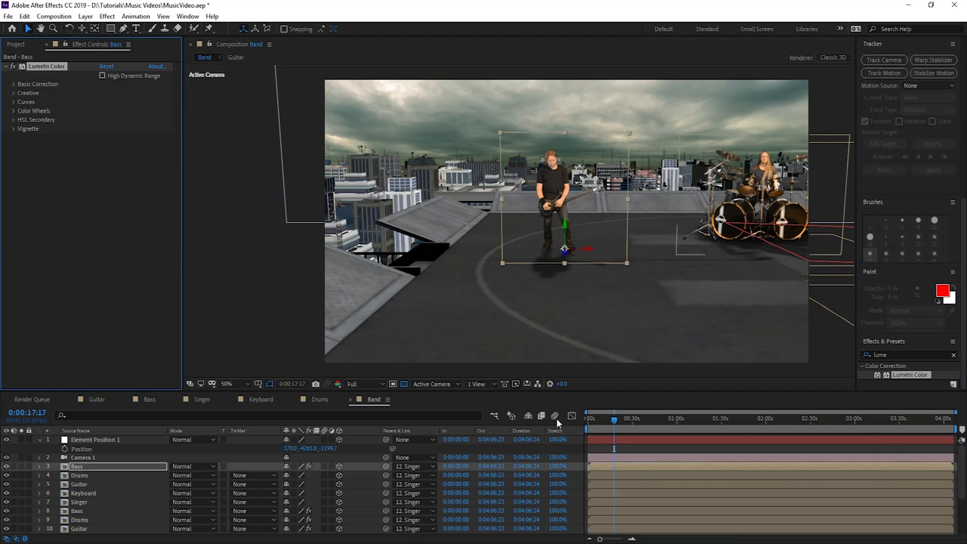
click(14, 85)
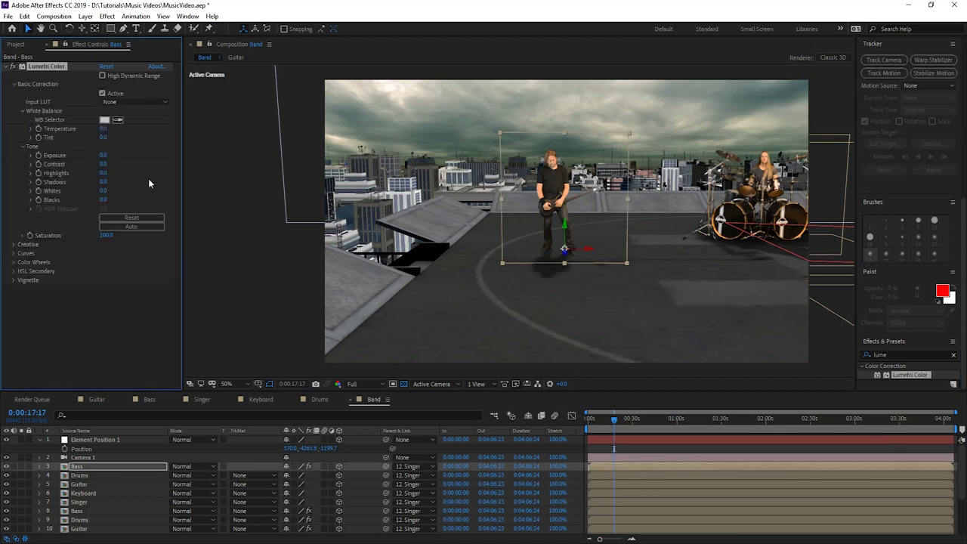
drag(102, 128, 102, 138)
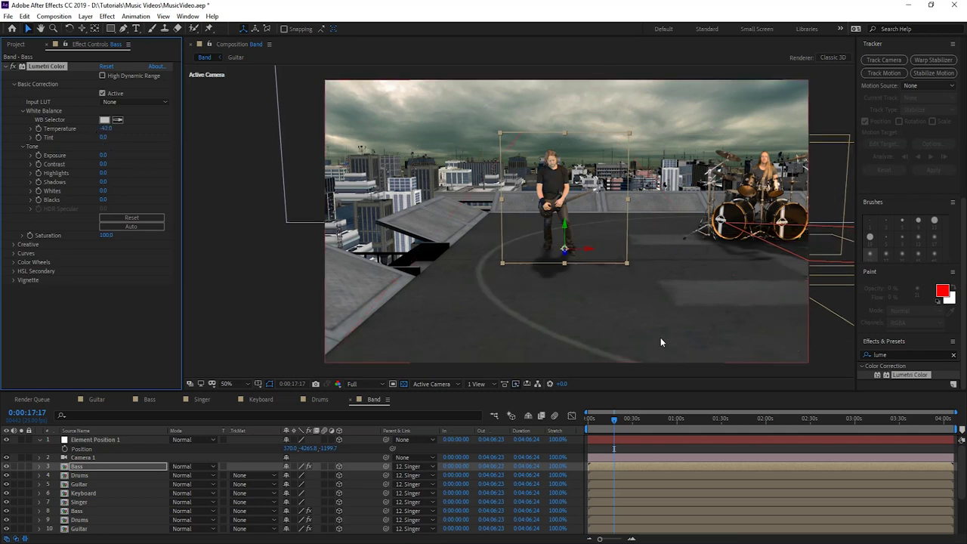
drag(166, 139, 113, 153)
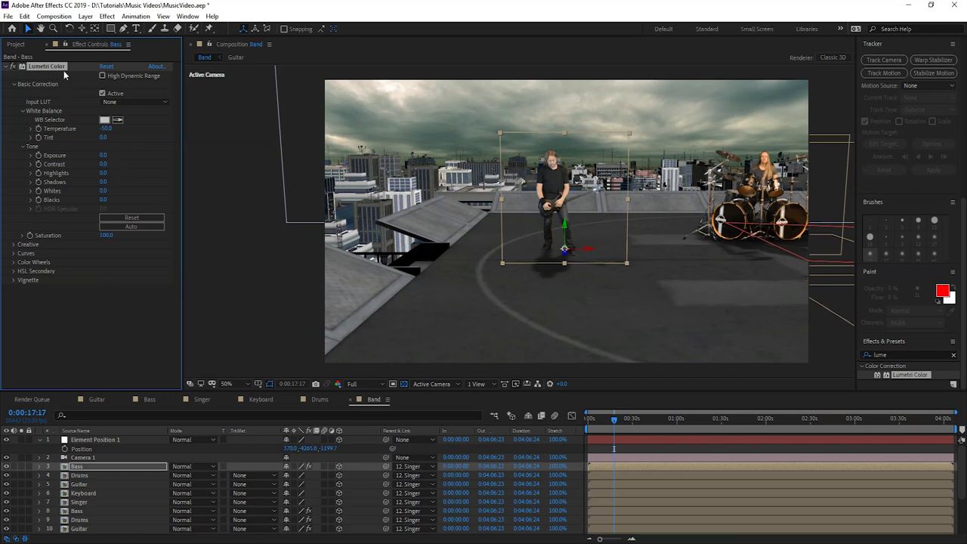
- Paste the Lumetri Color onto Drums, Guitar, Keyboard and Singer, then orbit to frame the band
click(79, 476)
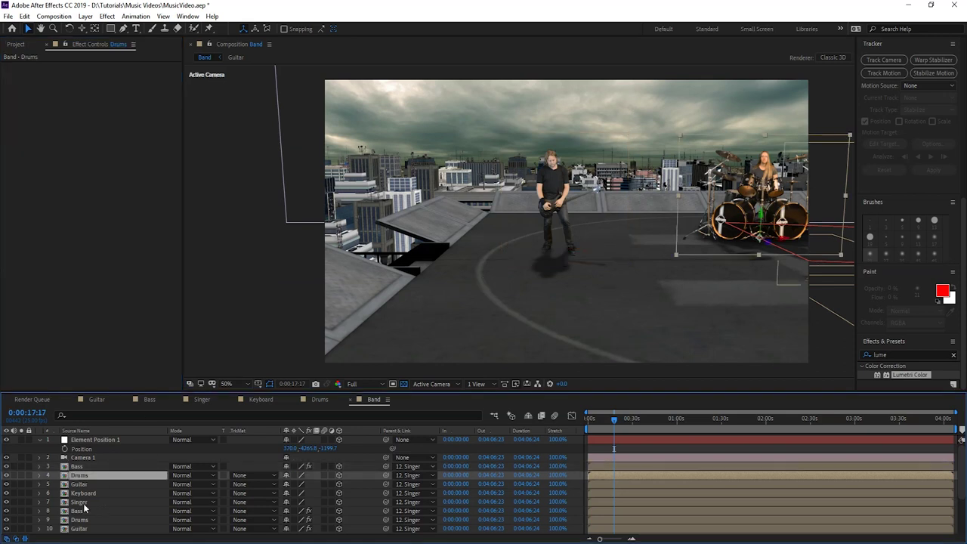
shift+click(84, 501)
key(ctrl+v)
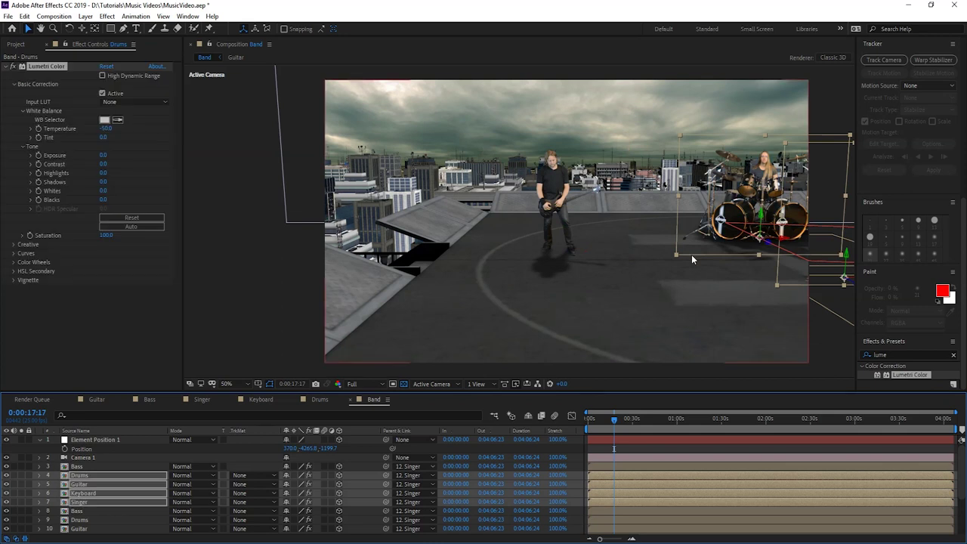
key(c)
drag(702, 246, 678, 321)
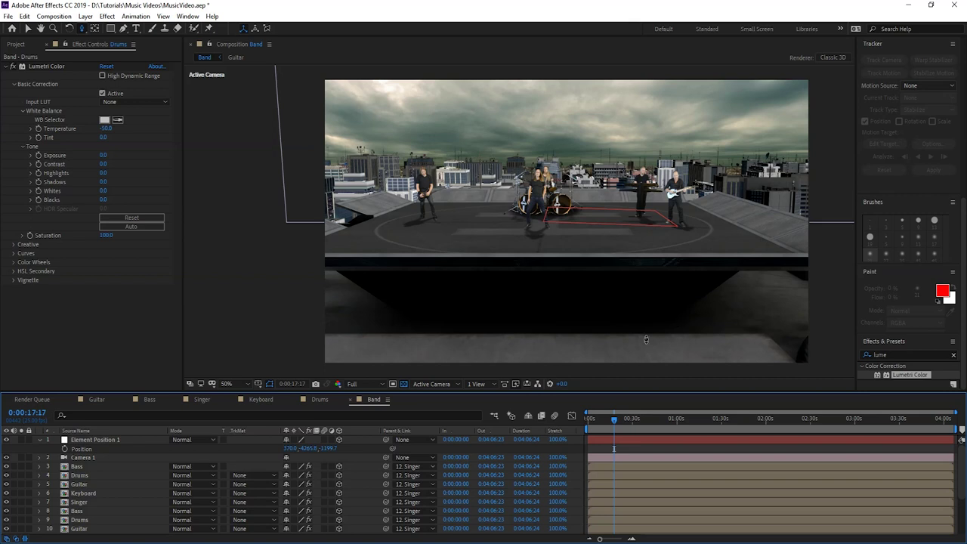
- Link Camera 1's focus distance to the Singer layer
click(83, 458)
scroll(92, 487, down, 2)
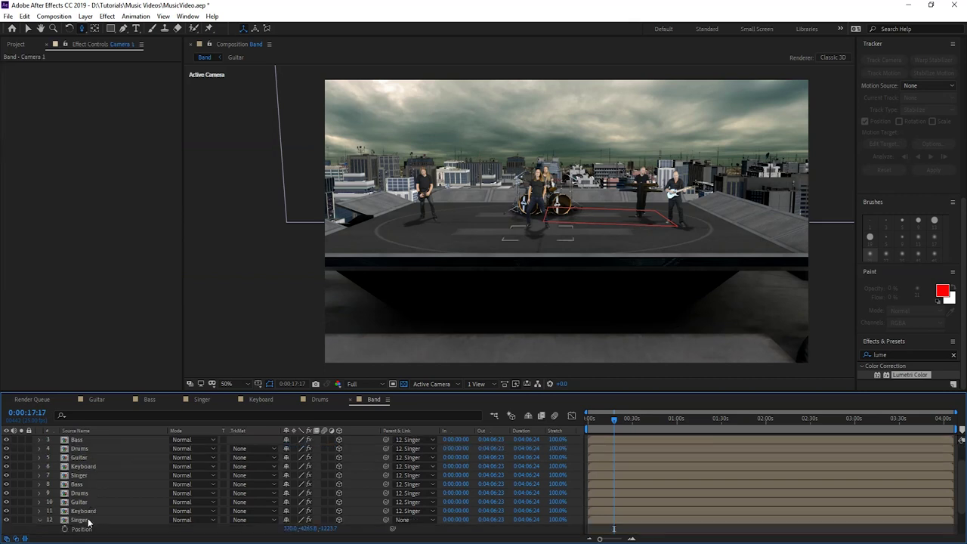
click(83, 520)
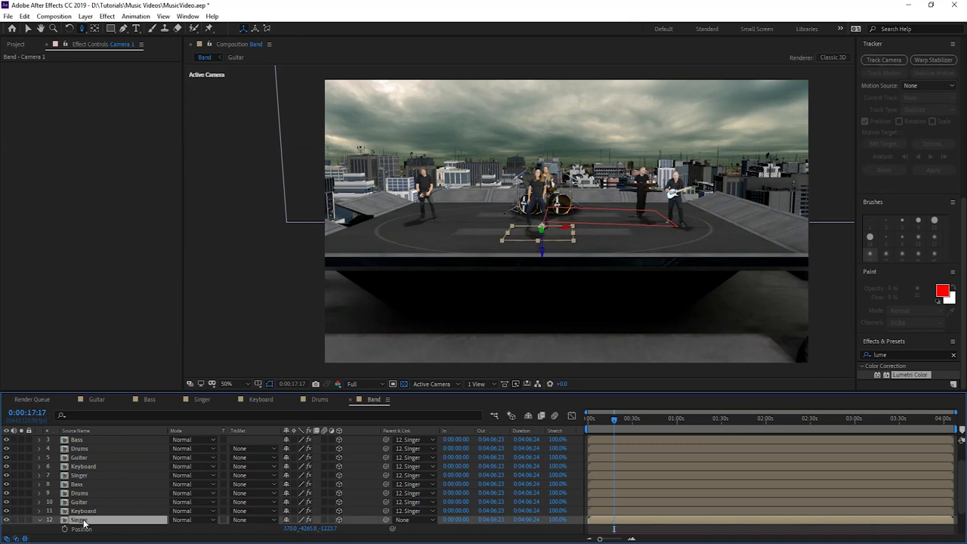
right_click(83, 521)
mouse_move(127, 463)
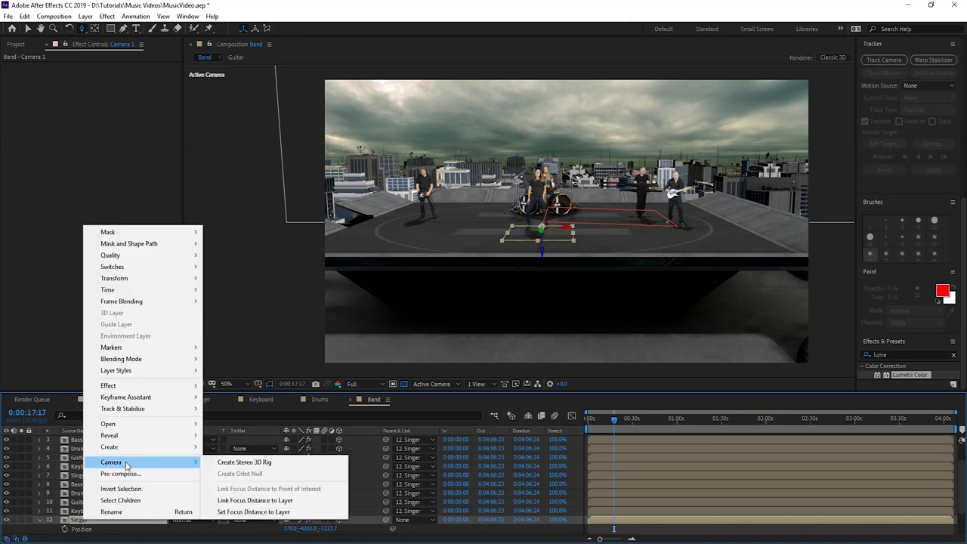
click(239, 501)
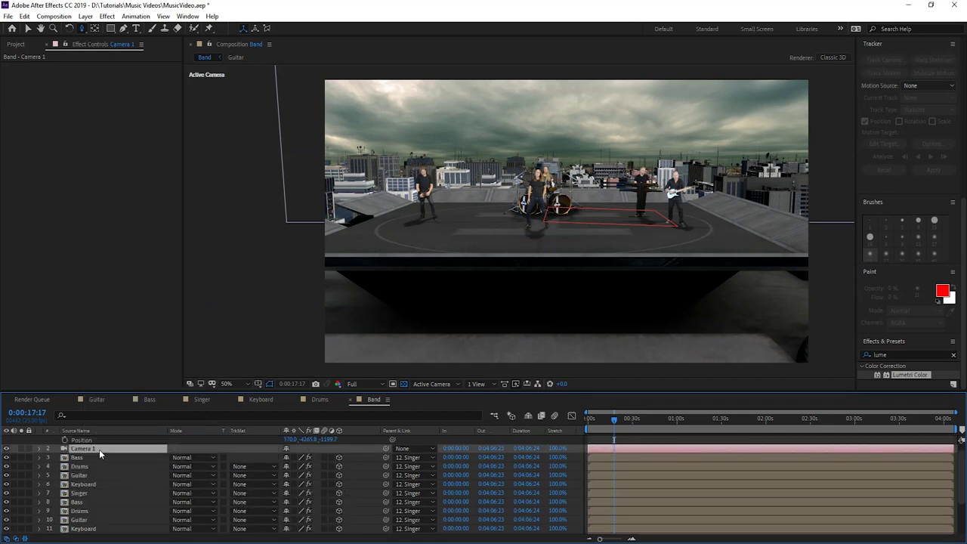
- Turn on Camera 1's Depth of Field and set its Blur Level to 50%
key(ctrl+grave)
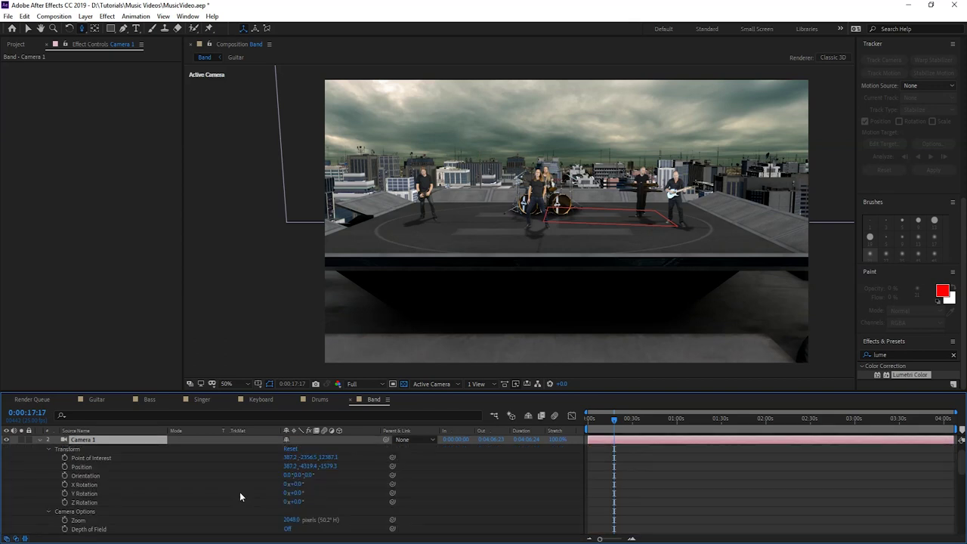
click(287, 530)
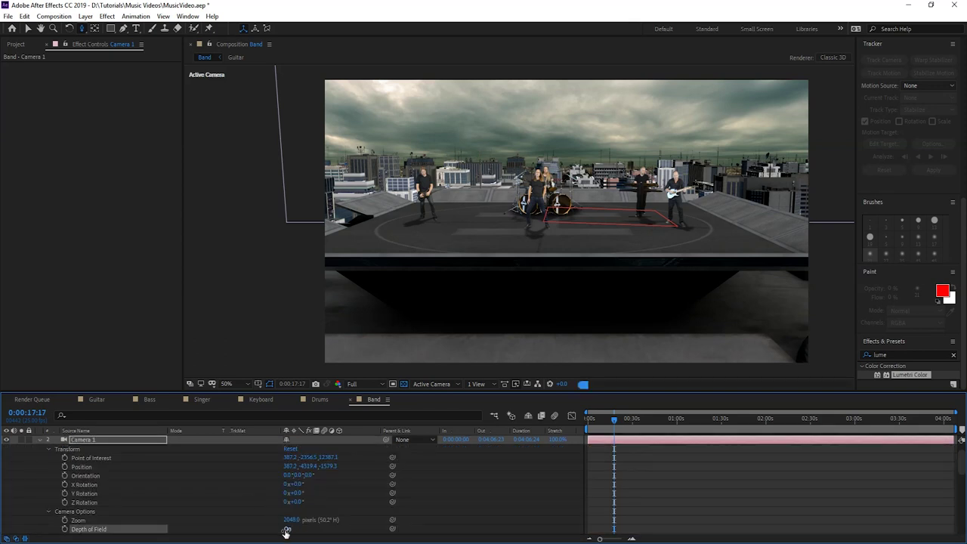
scroll(244, 497, down, 1)
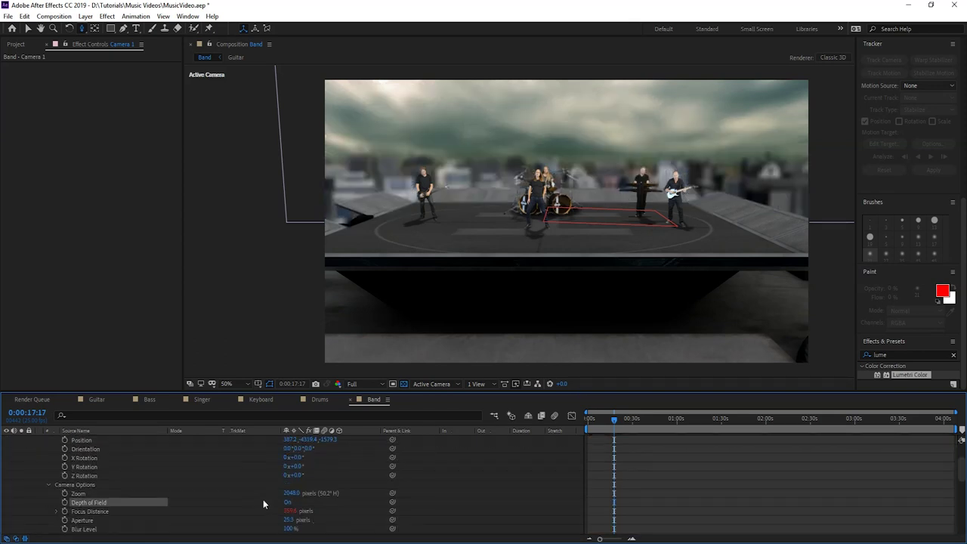
click(292, 529)
text(50)
key(Return)
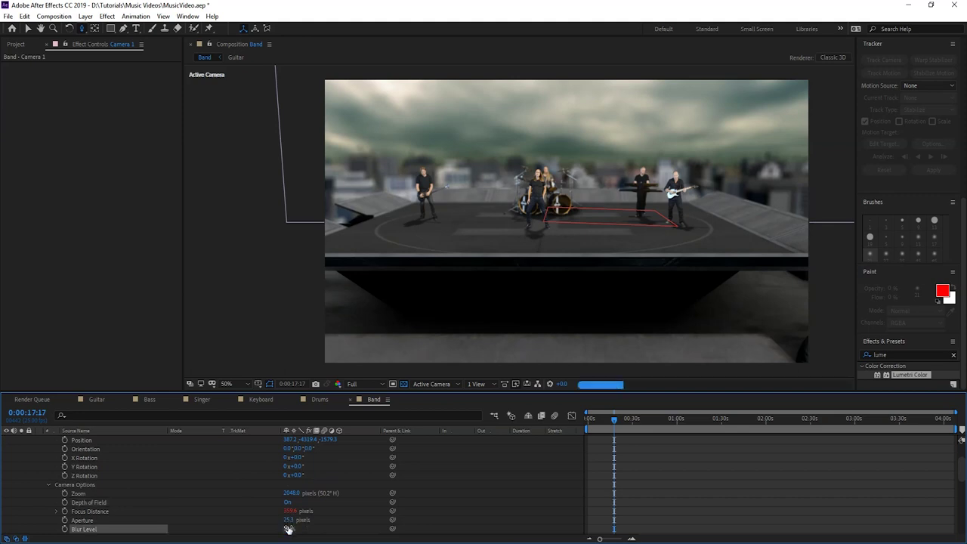
scroll(640, 486, up, 2)
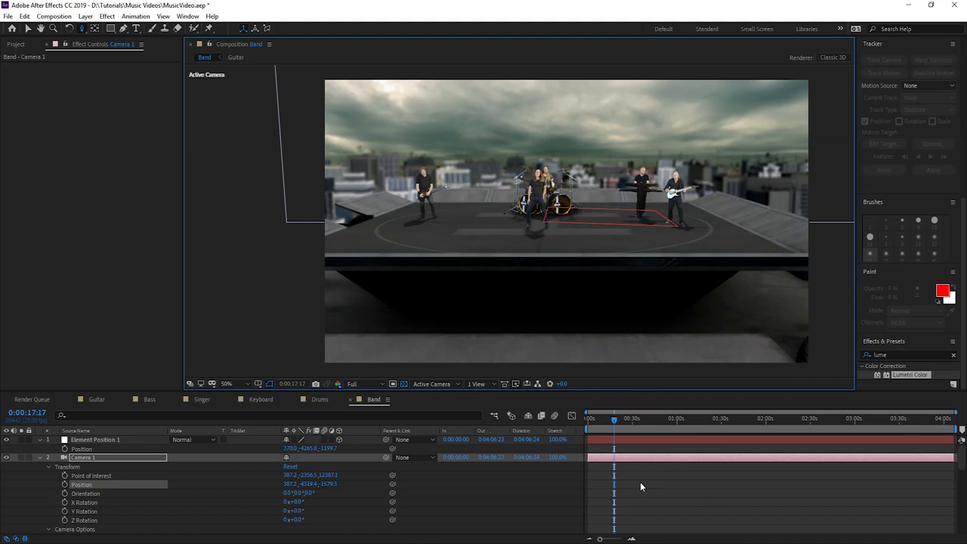
- Add Point of Interest and Position keyframes on Camera 1 at 0:00:17:17, then go to 0:00:26:12
click(65, 475)
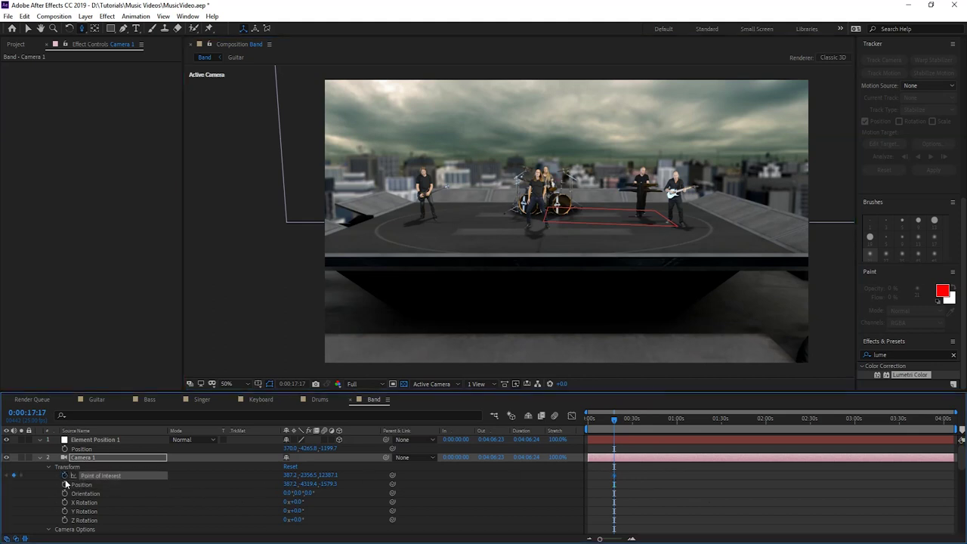
click(65, 484)
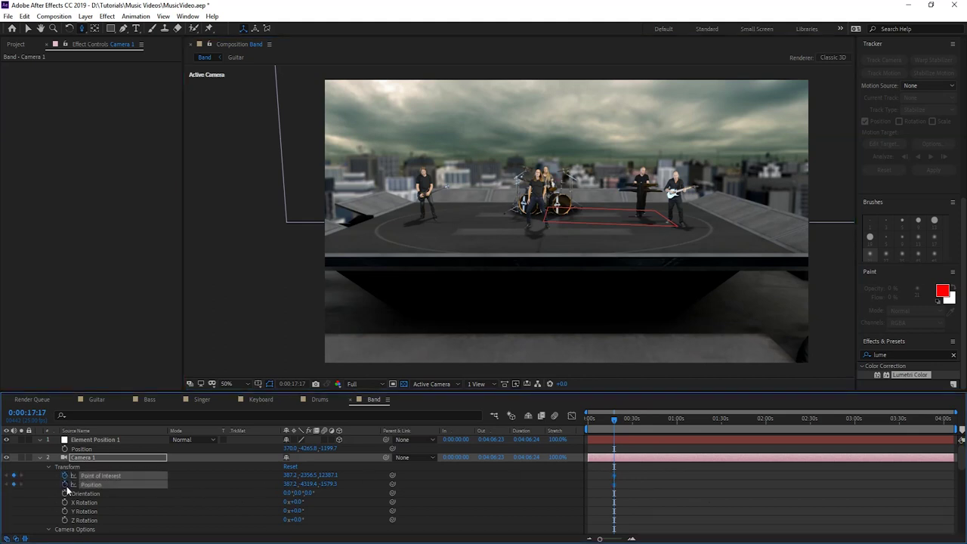
click(626, 418)
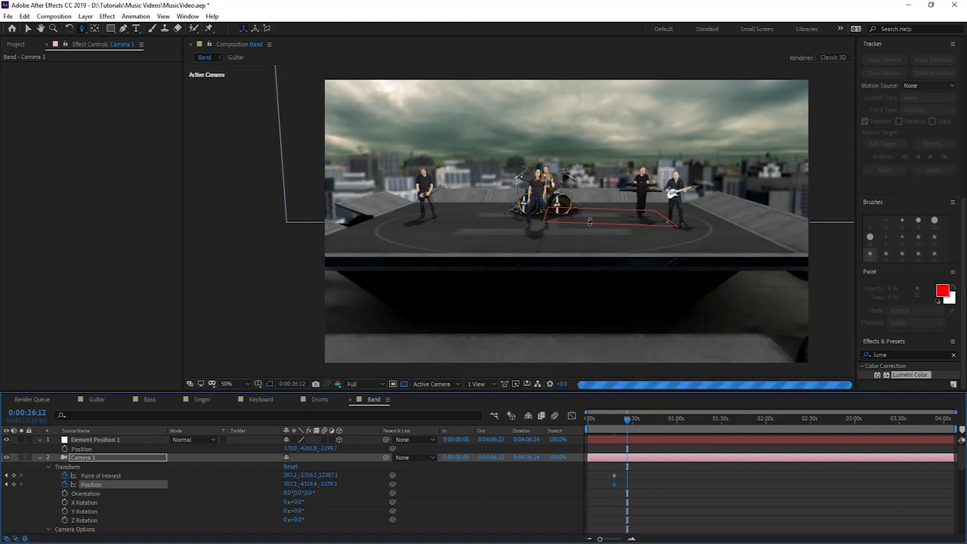